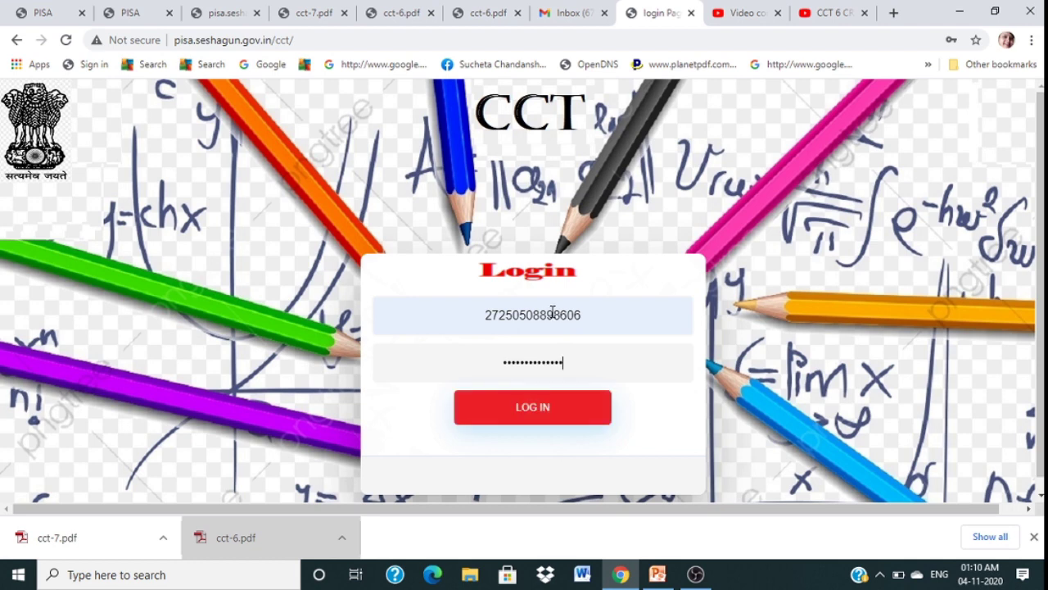
Step: Submit the CCT portal login form and replace the last digits of the student's user name with those of another student account
click(534, 404)
drag(601, 317, 458, 321)
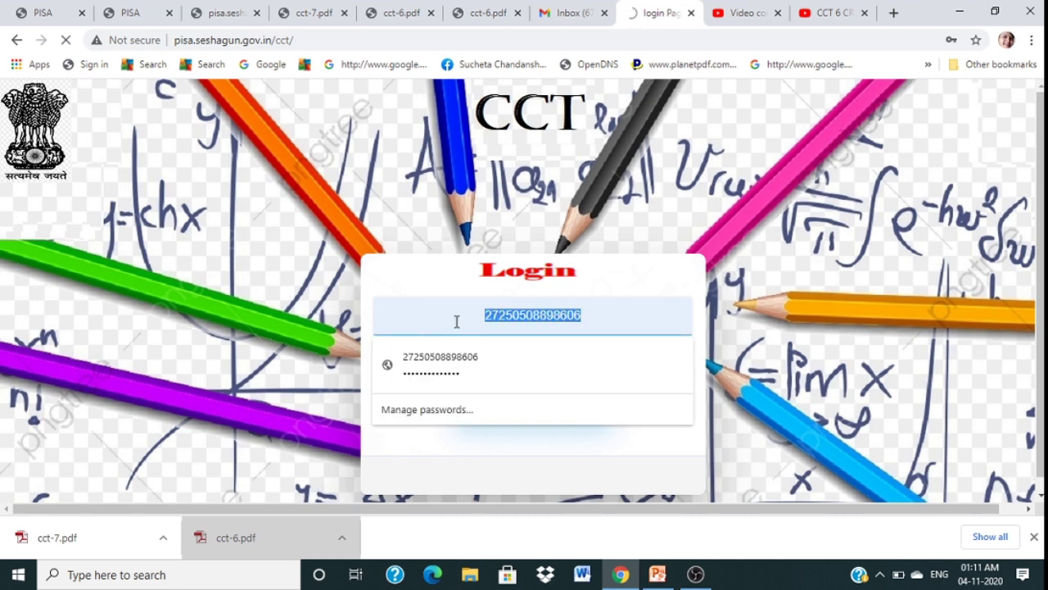
click(594, 314)
key(BackSpace)
key(BackSpace)
key(BackSpace)
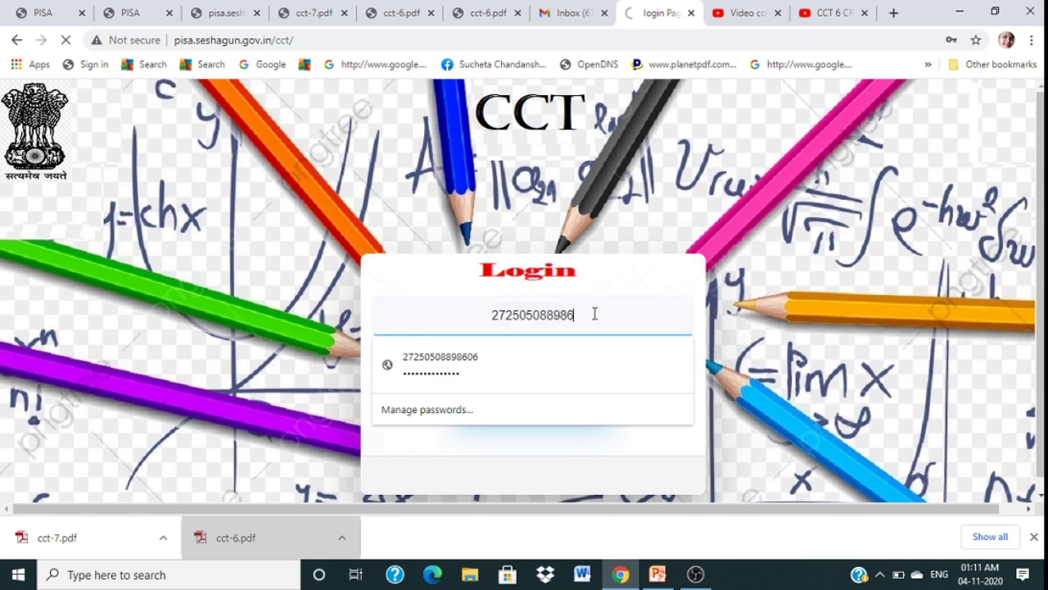
text(90)
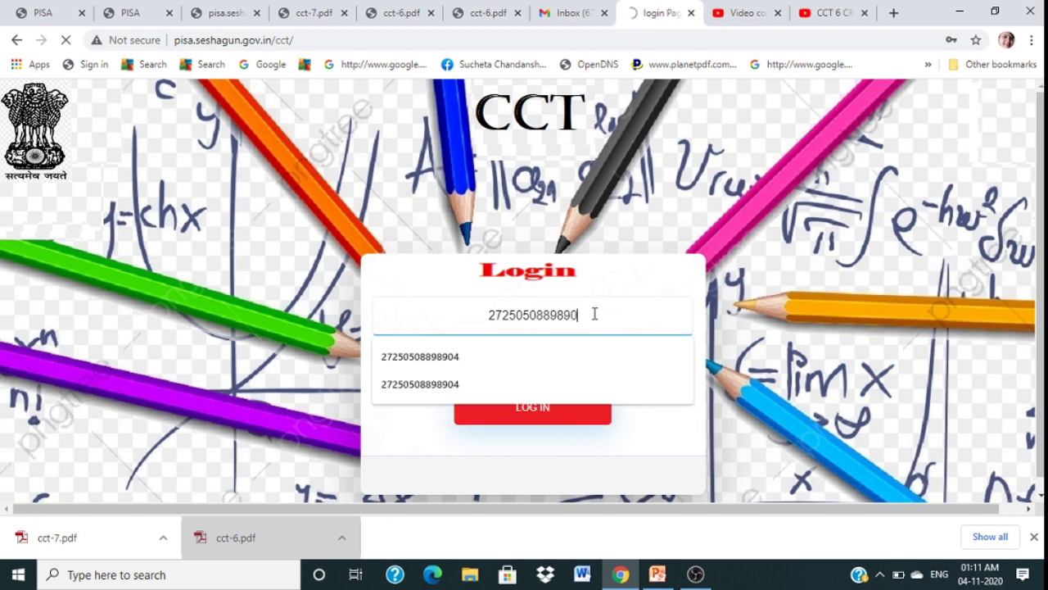
text(4)
drag(595, 314, 392, 310)
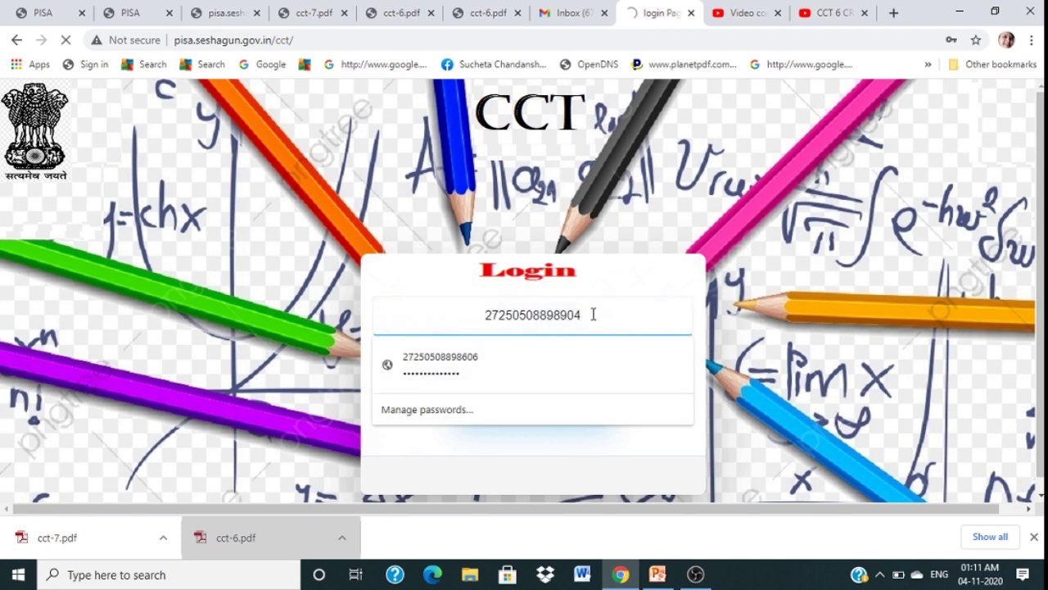
click(550, 361)
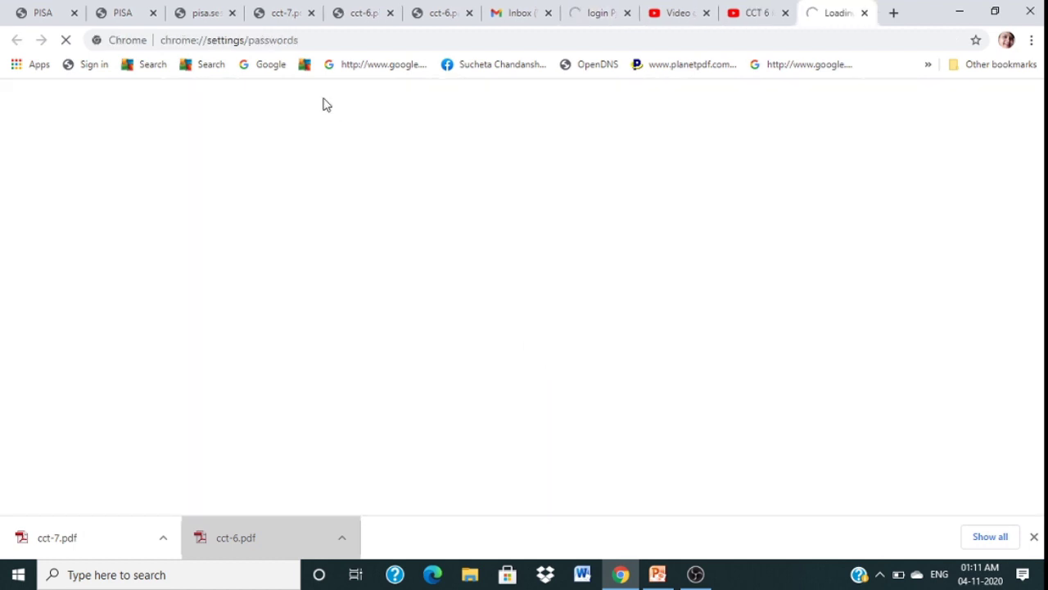
click(762, 23)
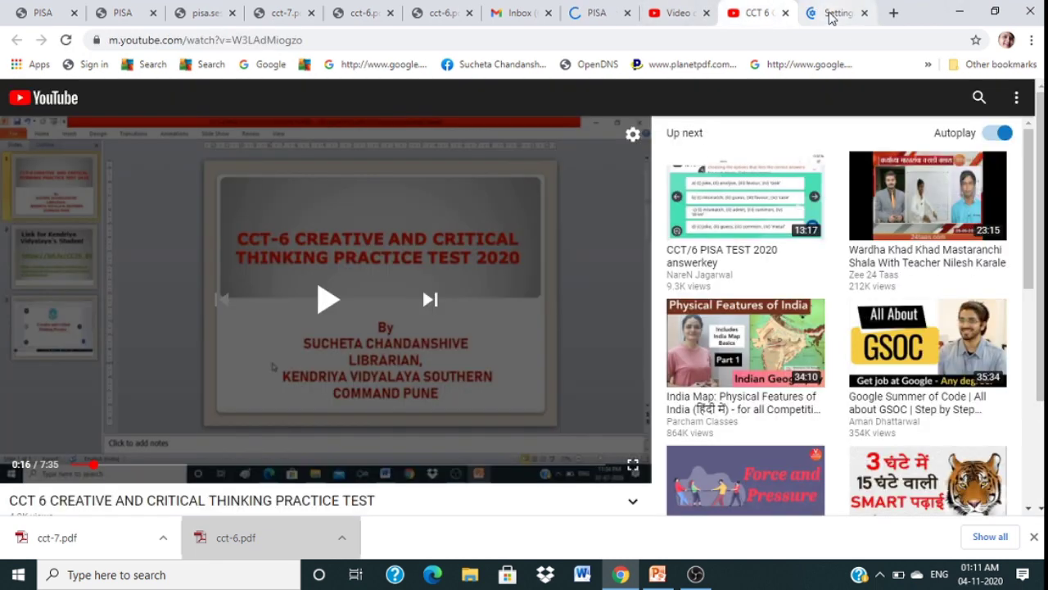
click(831, 18)
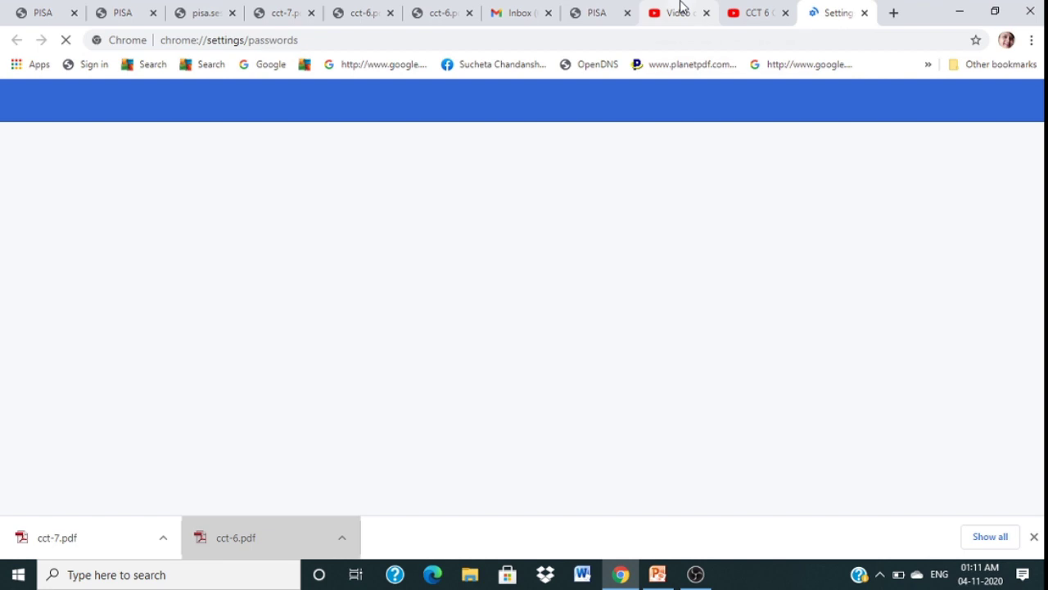
click(578, 13)
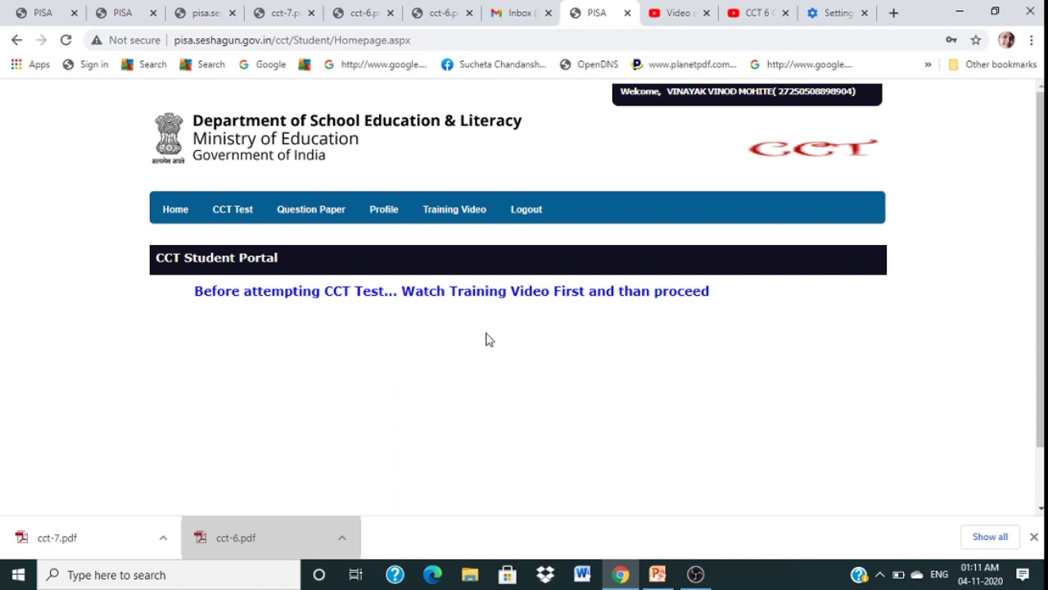
Step: View the student portal's Home page and the Profile page for changing the profile or password
click(184, 214)
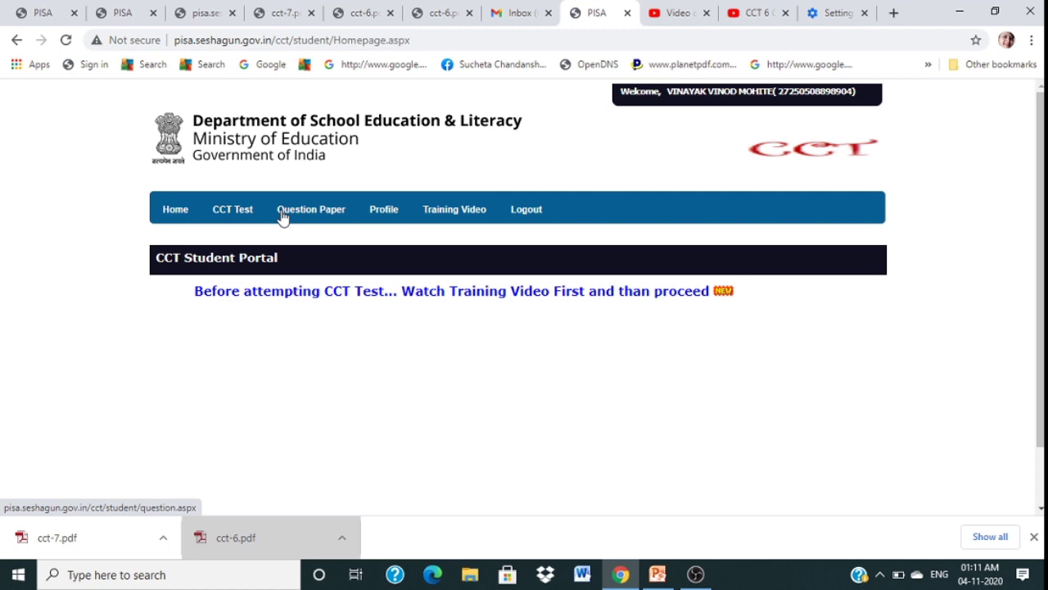
click(385, 220)
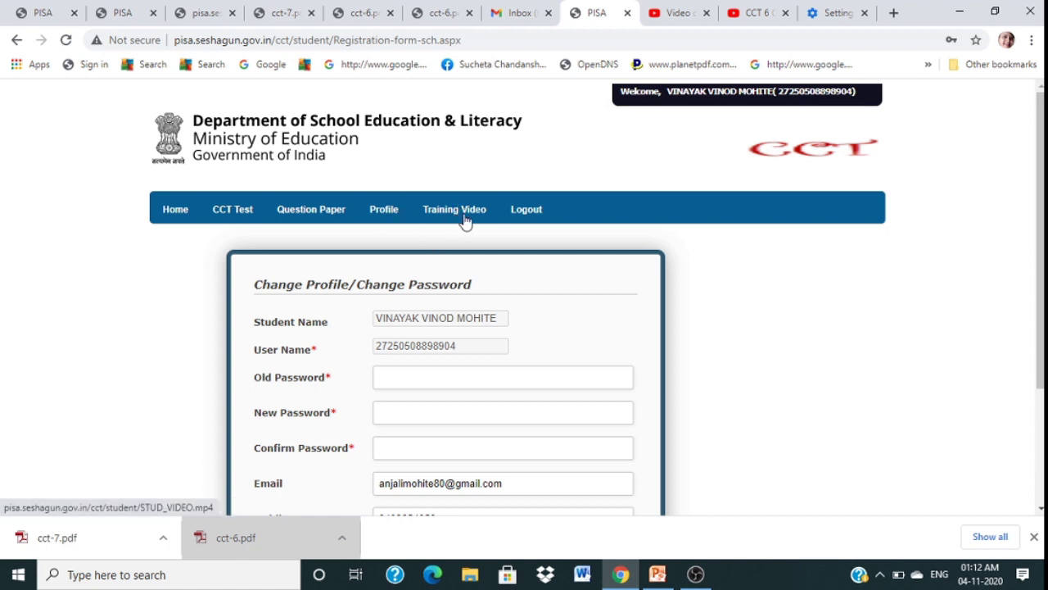
Step: Open the English-medium CCT-6 question paper and read through the Unit 1 Pen Drive poem and Questions 1 and 2
click(307, 209)
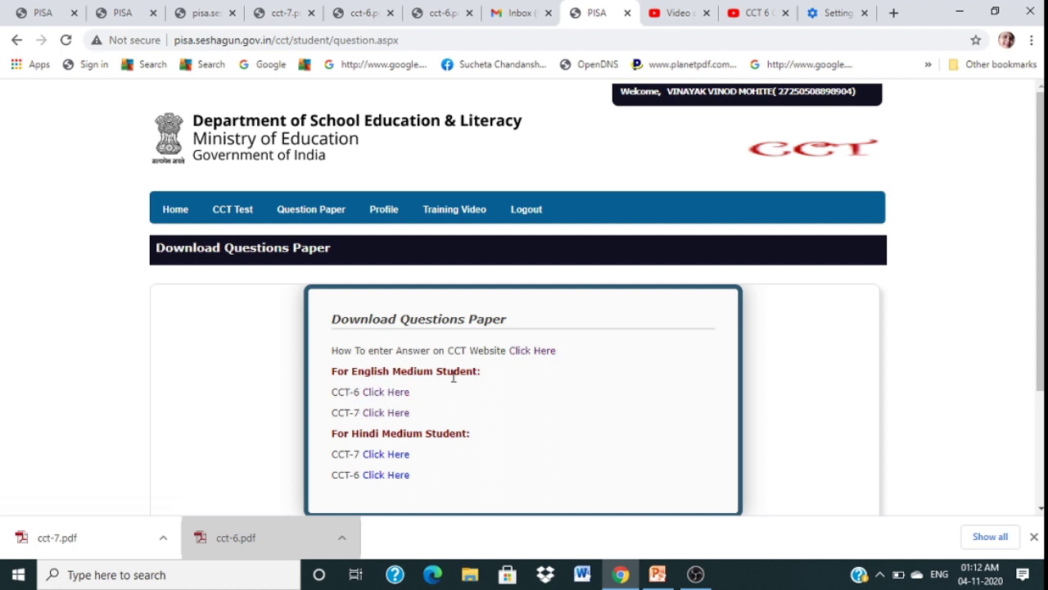
click(379, 400)
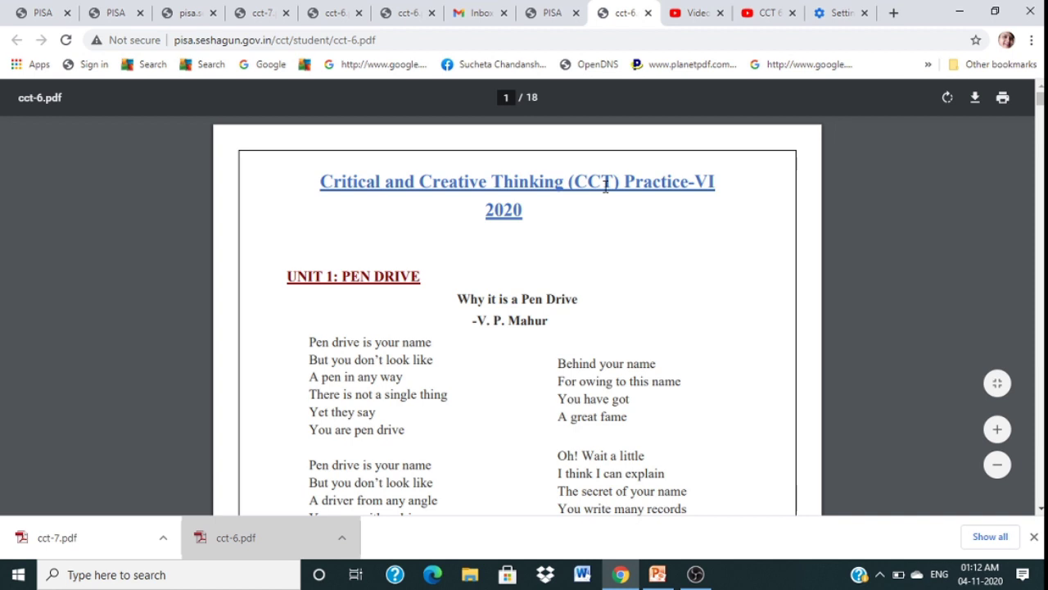
scroll(605, 186, down, 4)
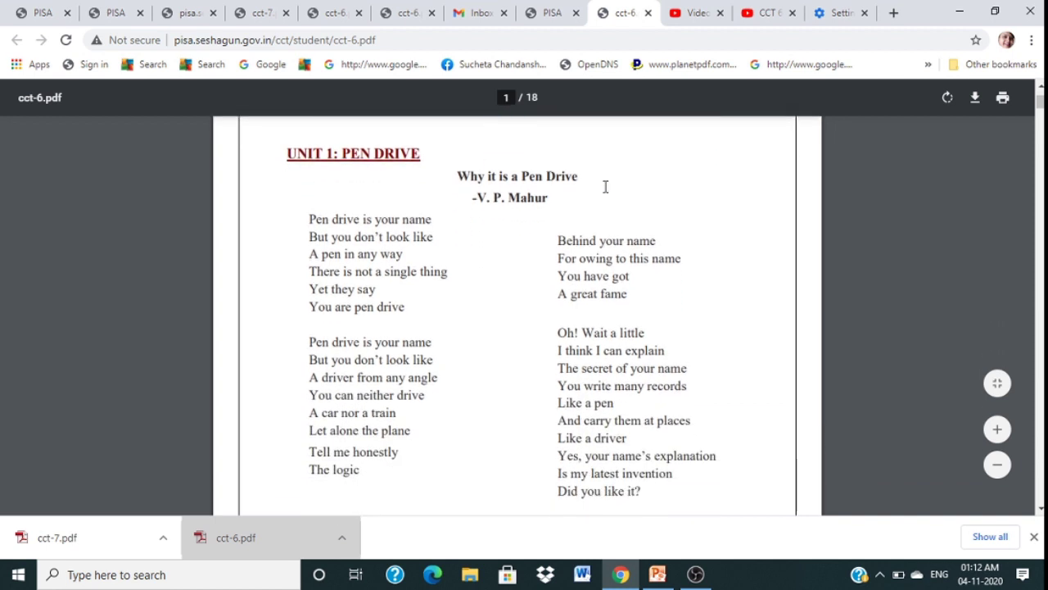
scroll(605, 187, down, 5)
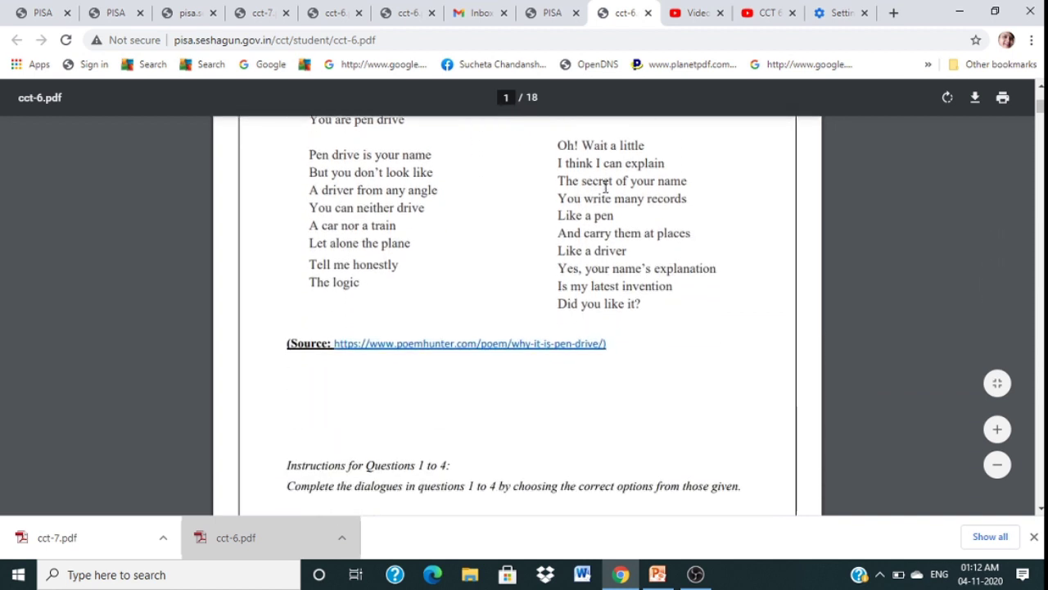
scroll(605, 186, down, 5)
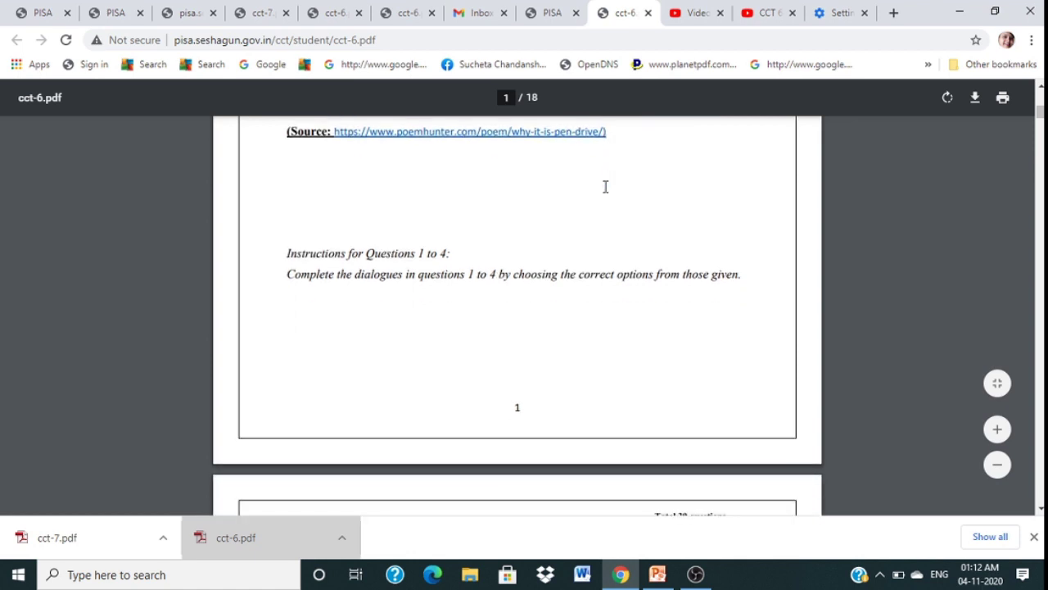
scroll(605, 187, down, 5)
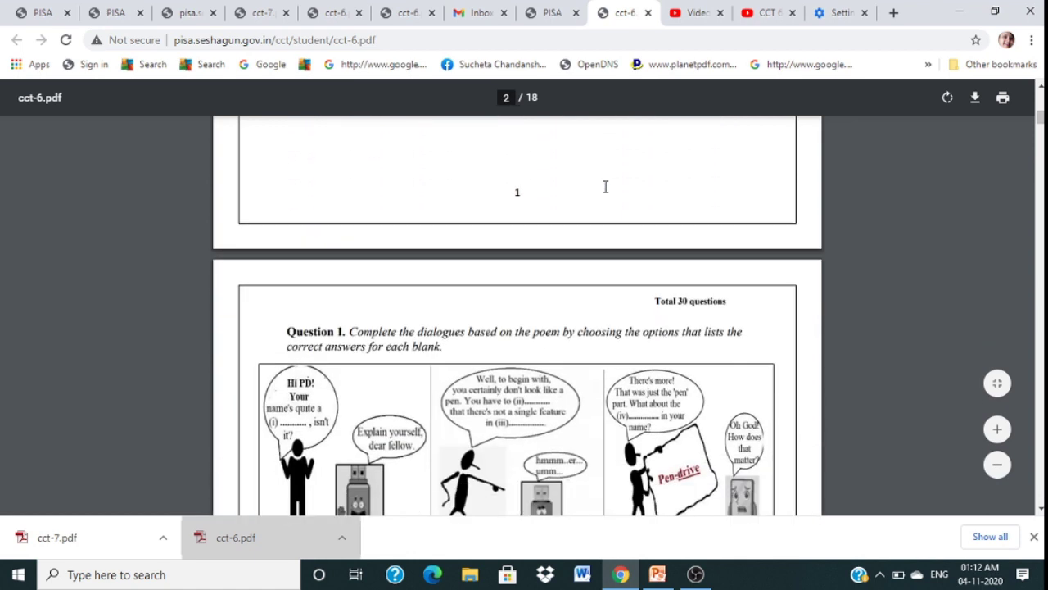
scroll(605, 187, down, 3)
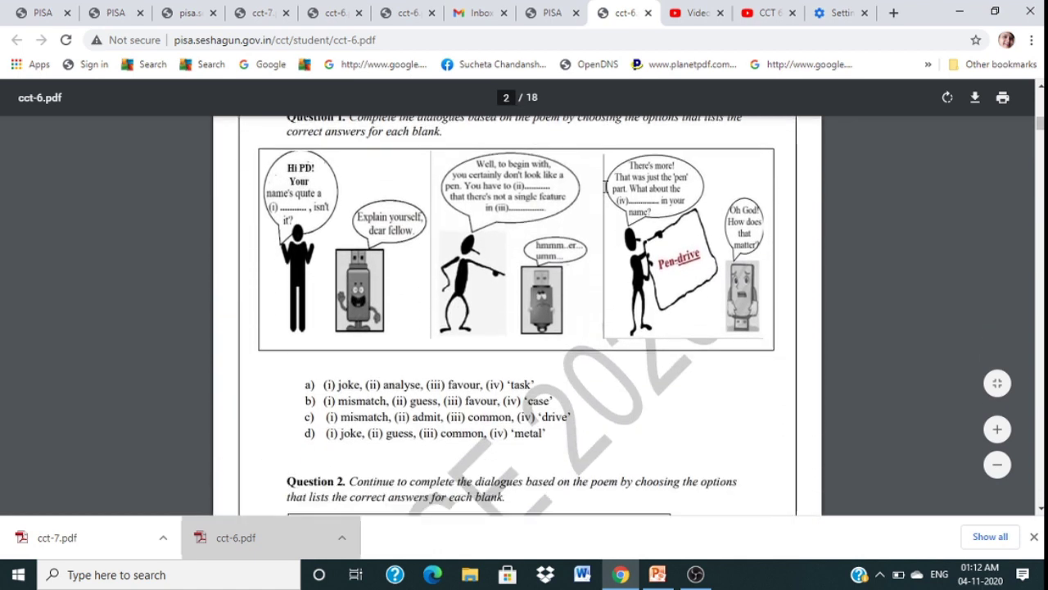
scroll(606, 186, up, 15)
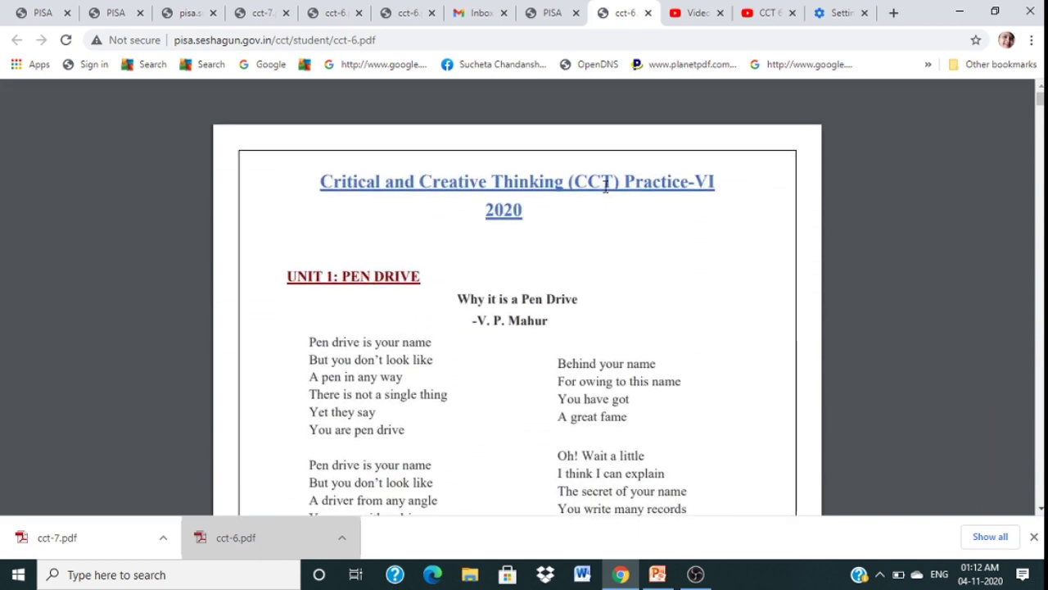
scroll(606, 187, down, 1)
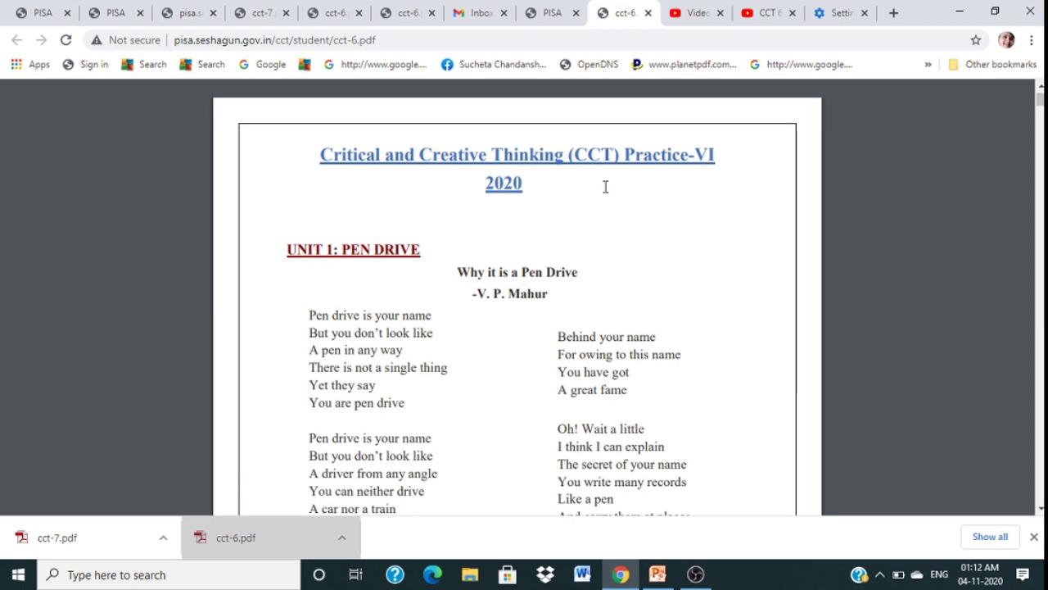
scroll(605, 186, down, 13)
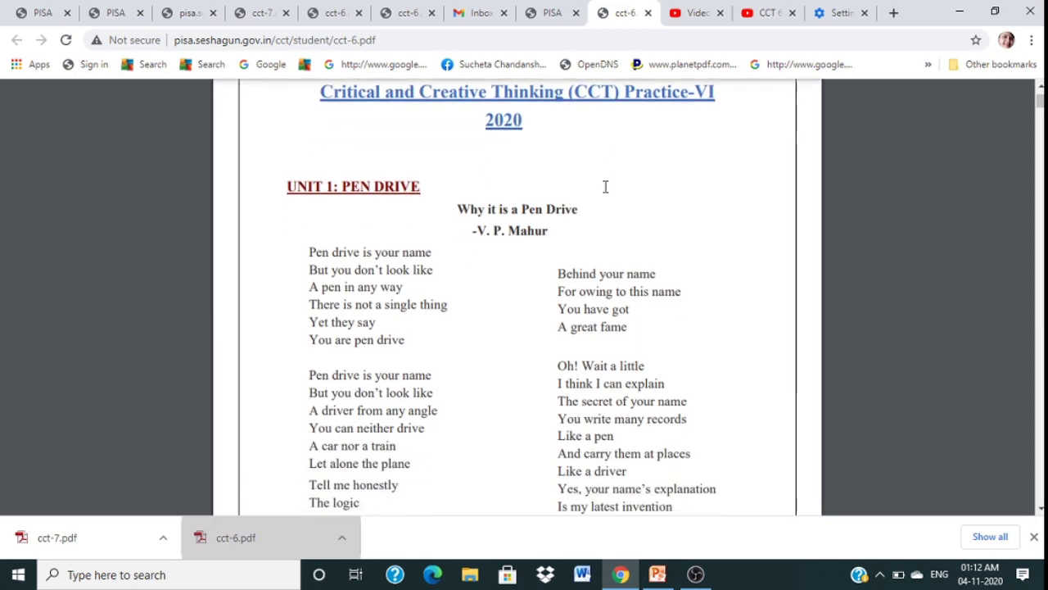
scroll(605, 187, down, 15)
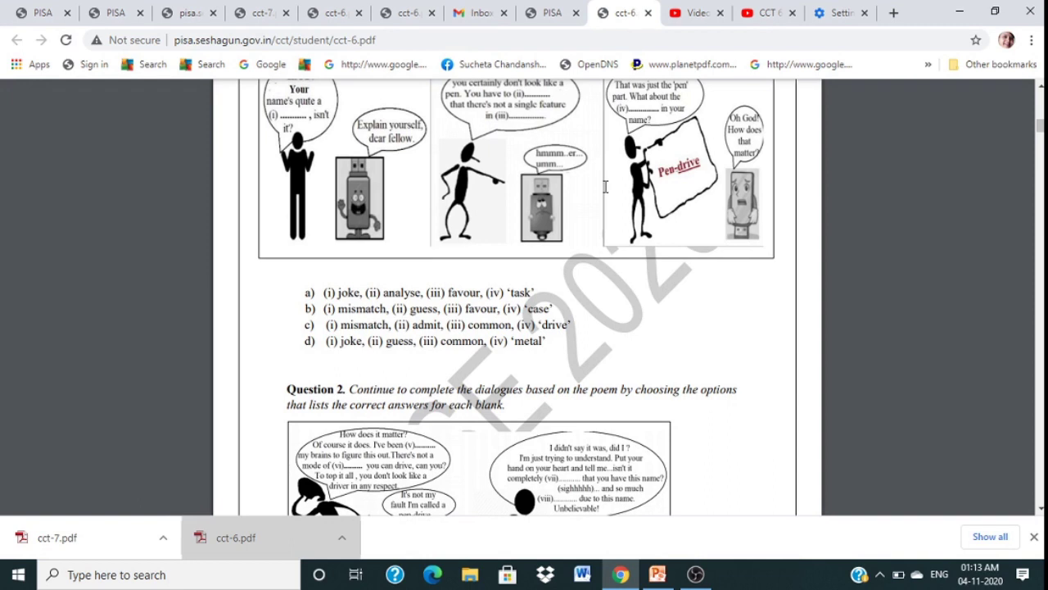
scroll(605, 187, up, 4)
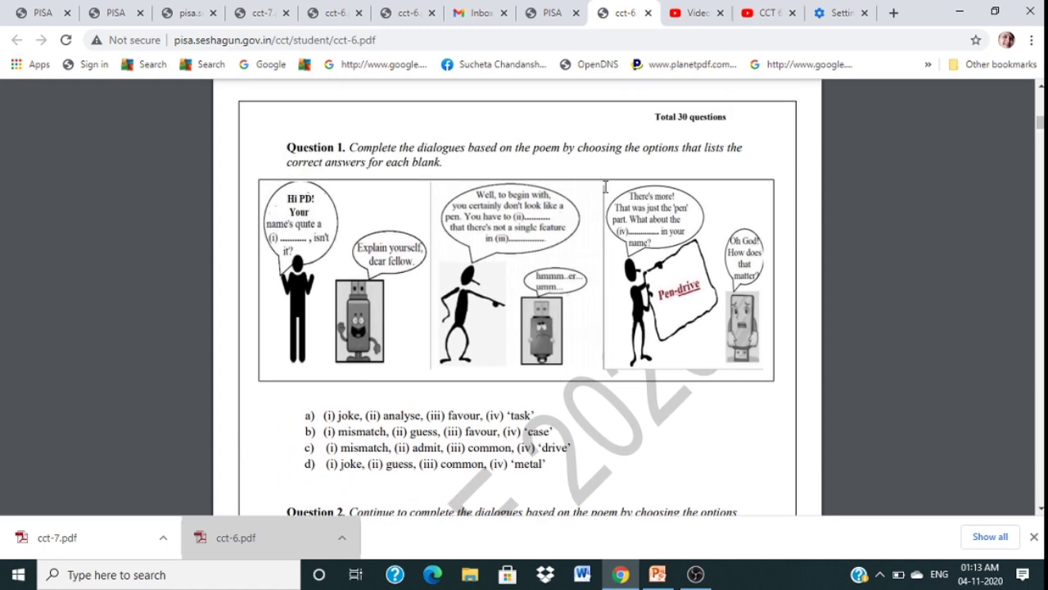
scroll(430, 347, down, 7)
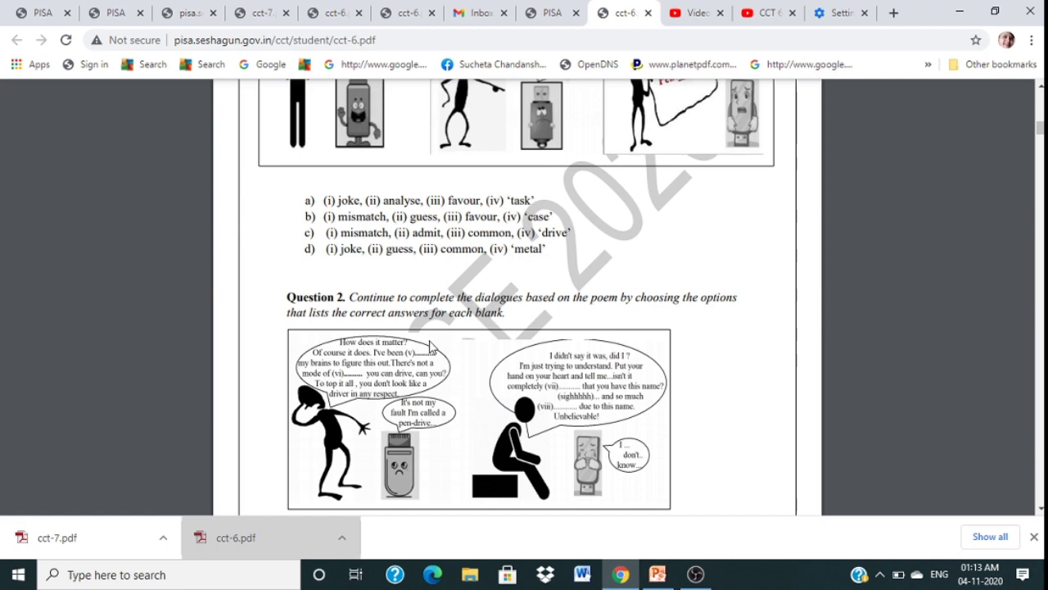
scroll(430, 346, down, 7)
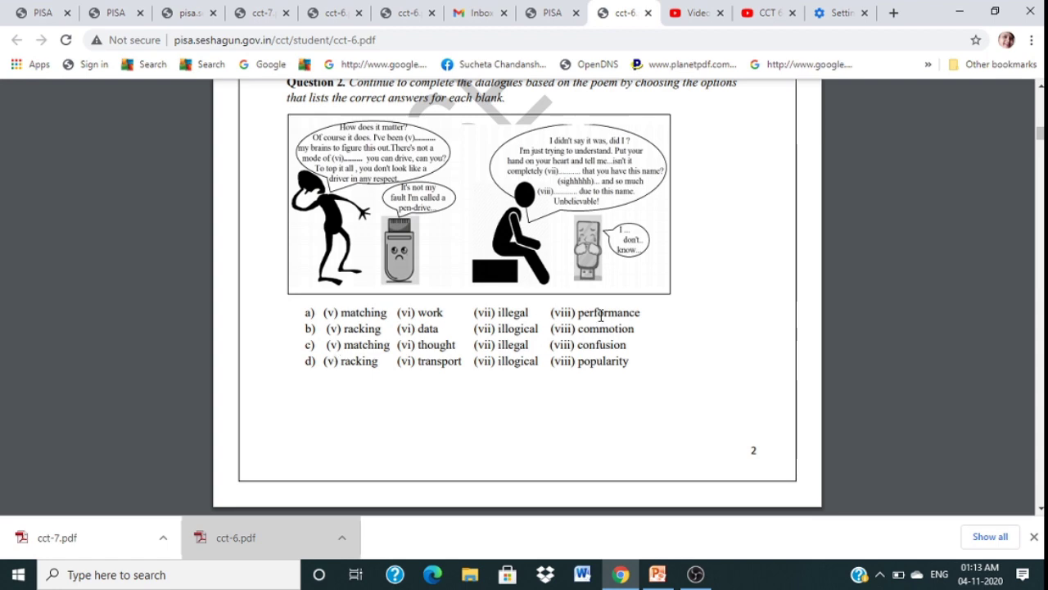
Step: Skim the remaining questions of the CCT-6 paper, from Unit 1 Question 3 through Unit 7 Thermometers
scroll(577, 339, down, 10)
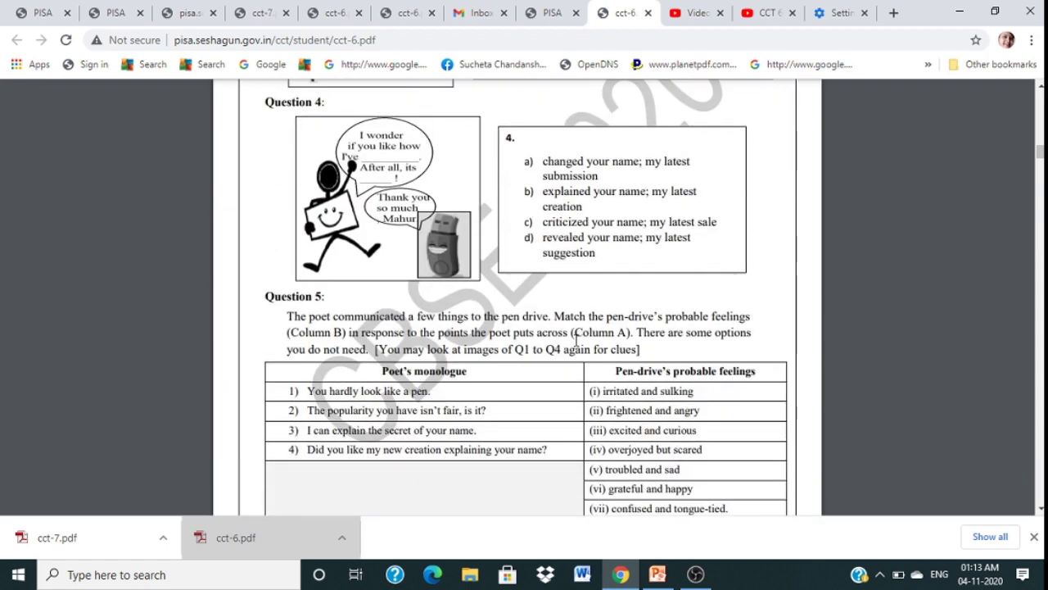
scroll(577, 339, down, 1)
scroll(576, 339, down, 20)
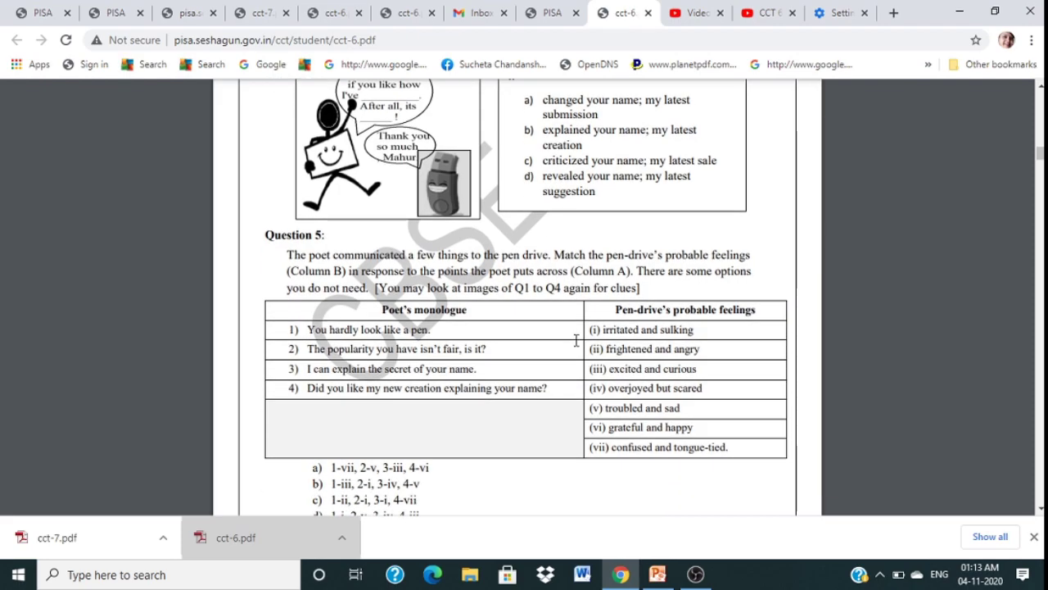
scroll(577, 339, down, 20)
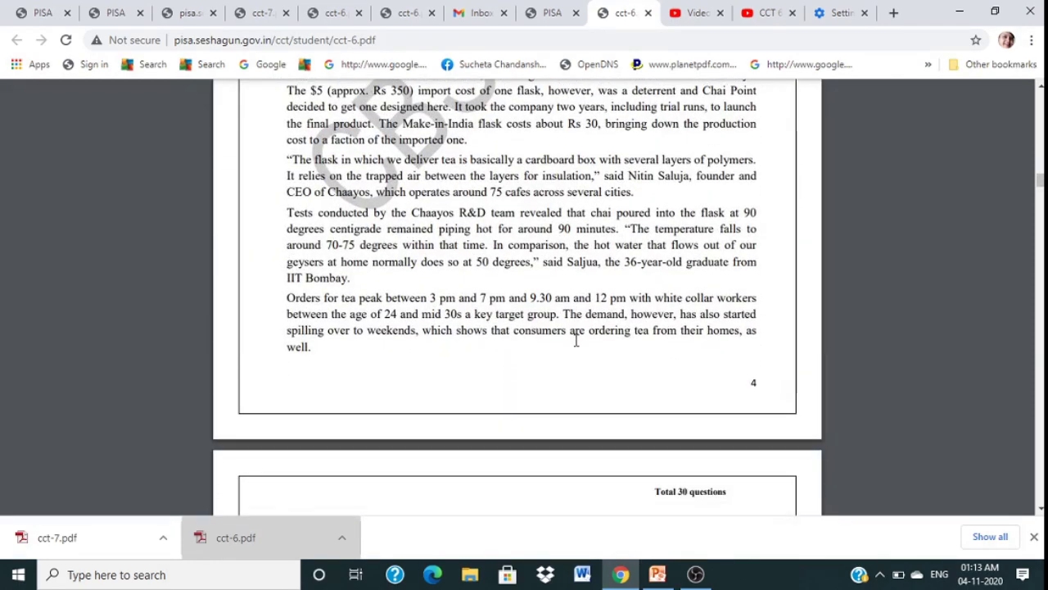
scroll(577, 339, down, 20)
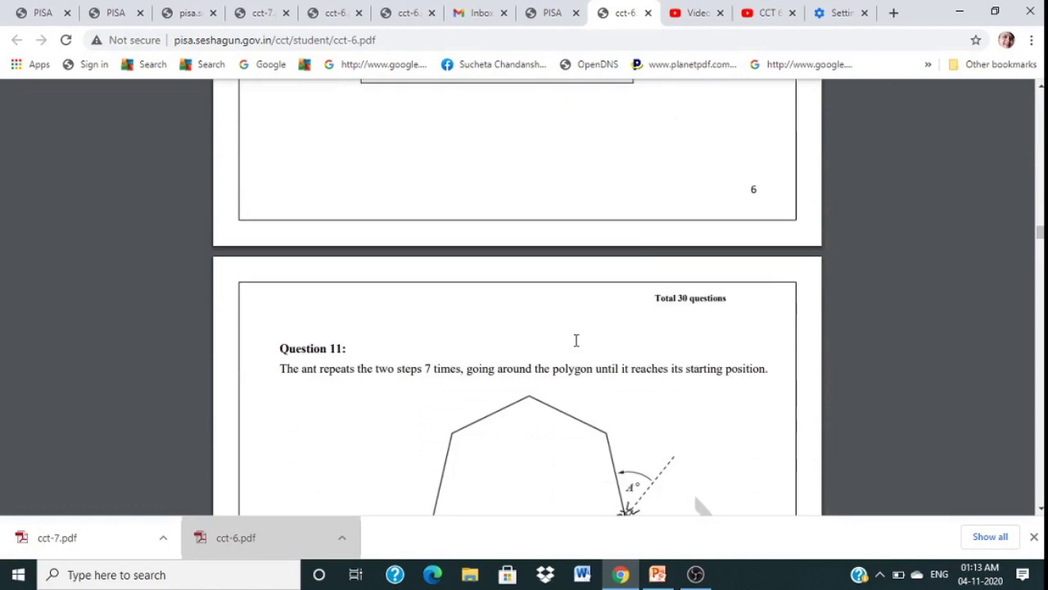
scroll(576, 339, down, 20)
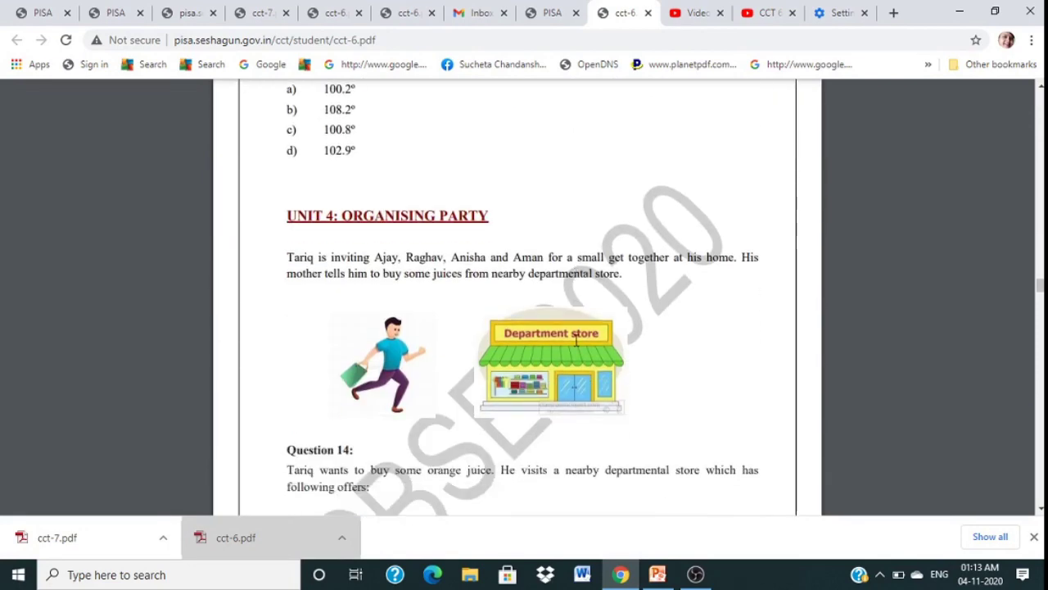
scroll(577, 339, down, 15)
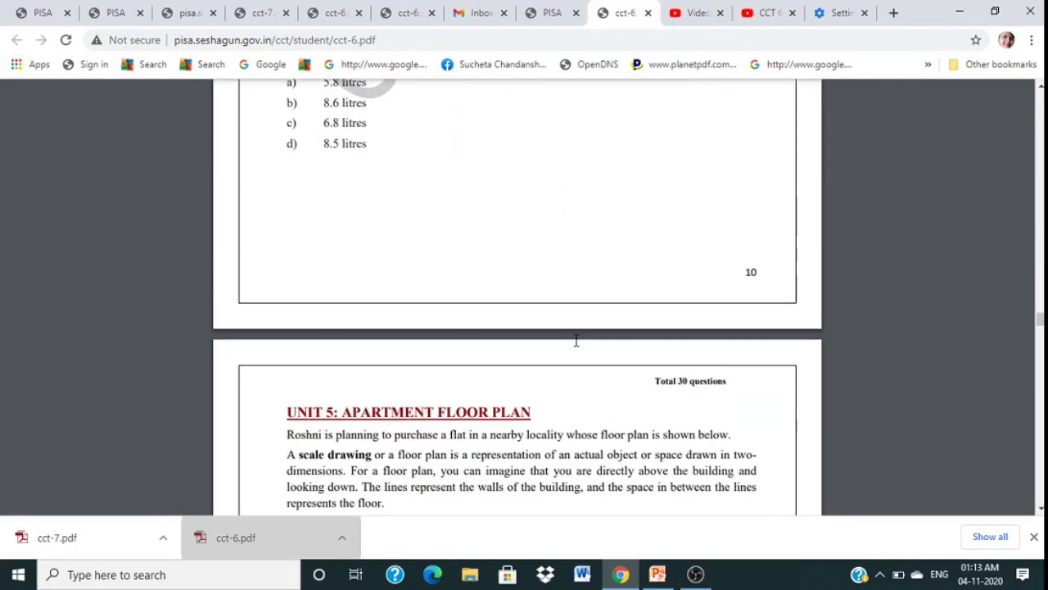
scroll(577, 339, down, 15)
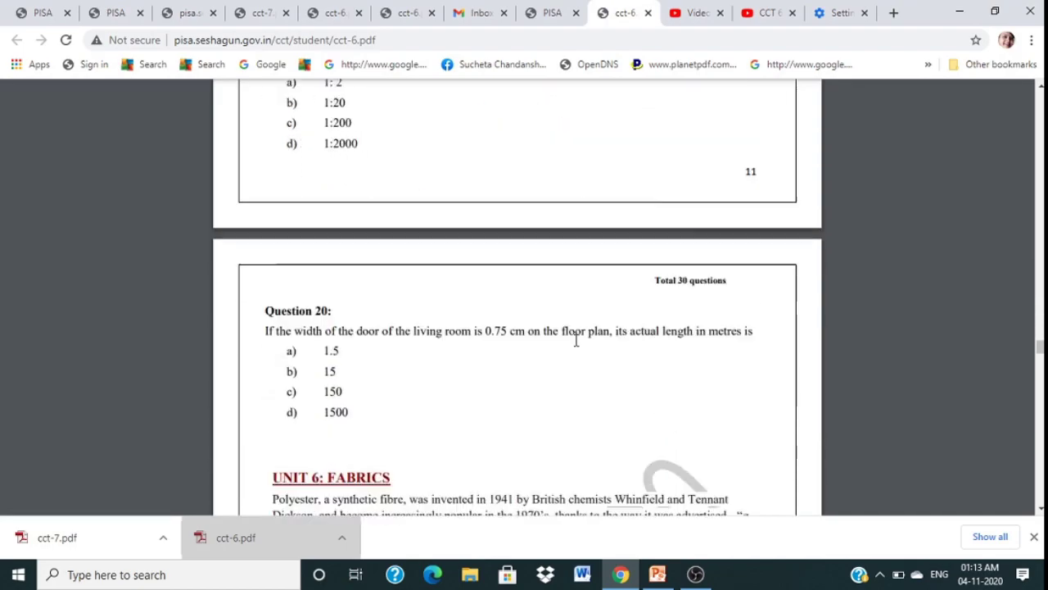
scroll(576, 339, down, 20)
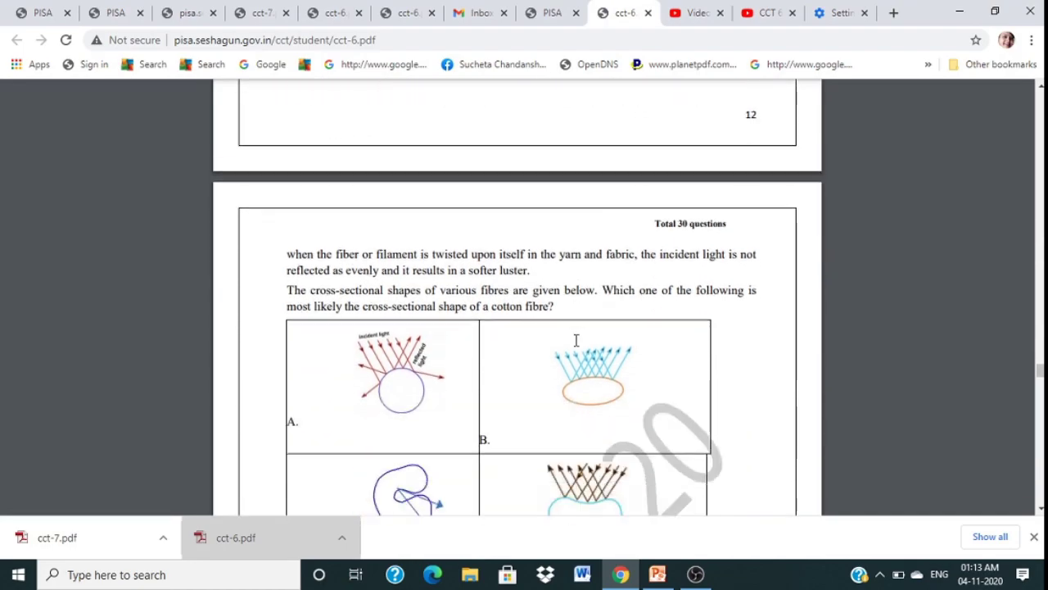
scroll(576, 340, down, 20)
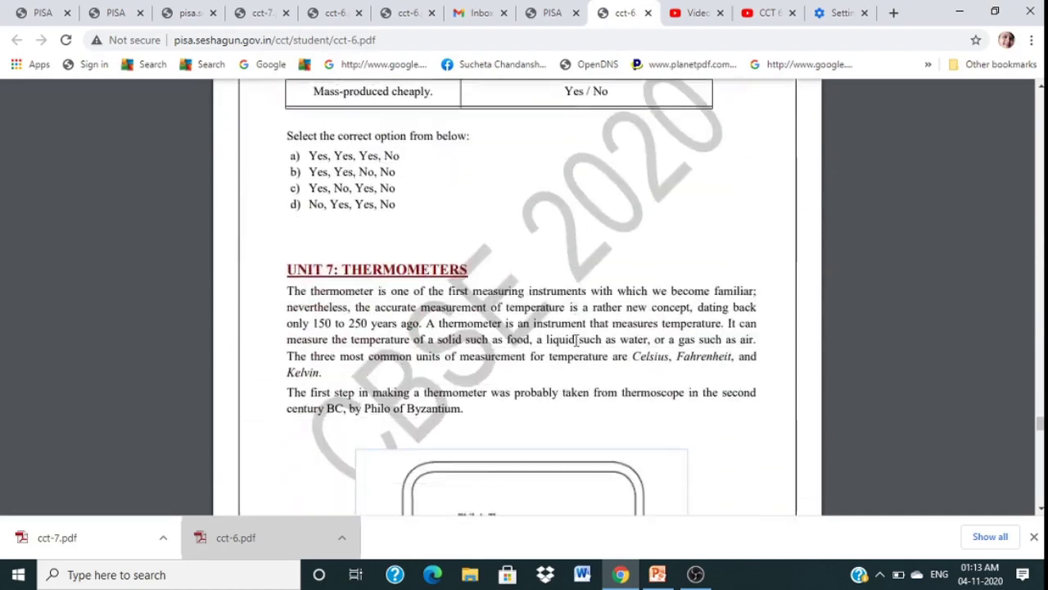
scroll(576, 341, down, 15)
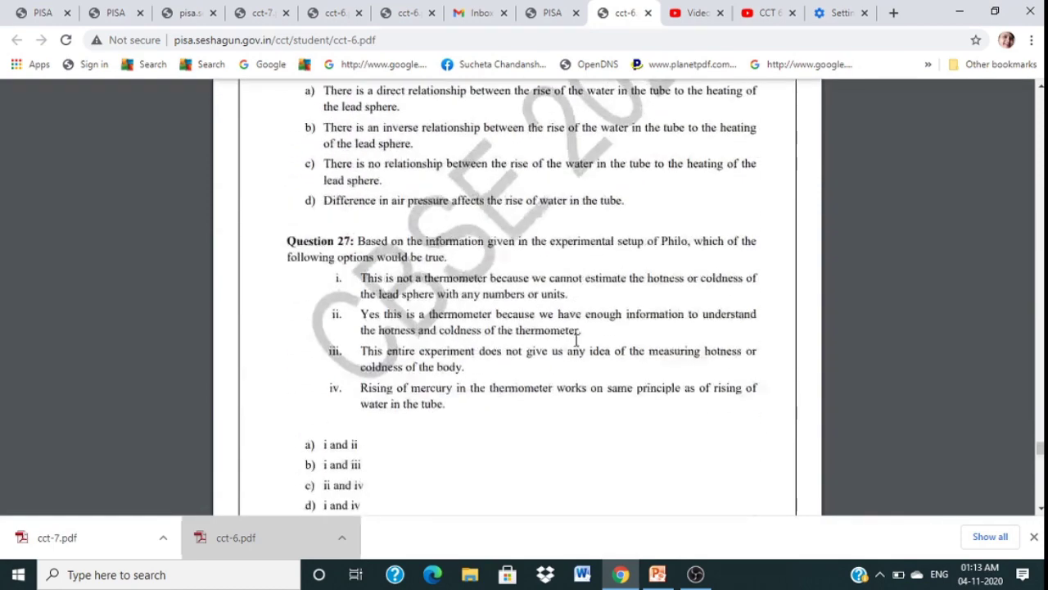
scroll(576, 340, down, 15)
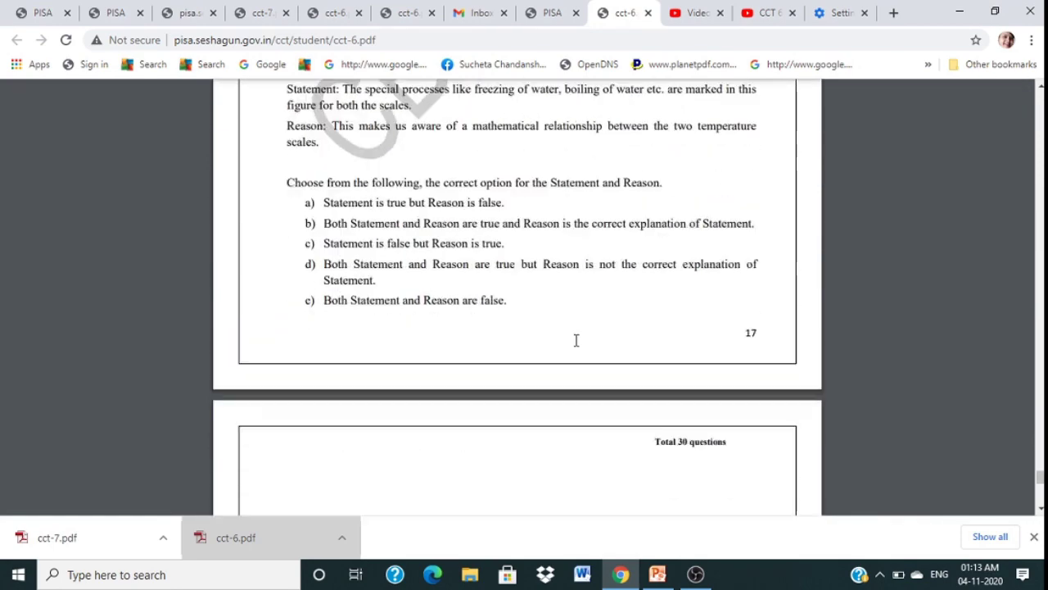
Step: Finish viewing the CCT-6 paper at Question 30, and open the English-medium CCT-7 paper to read from Unit 1 Pooch Café through Question 4
scroll(577, 341, down, 3)
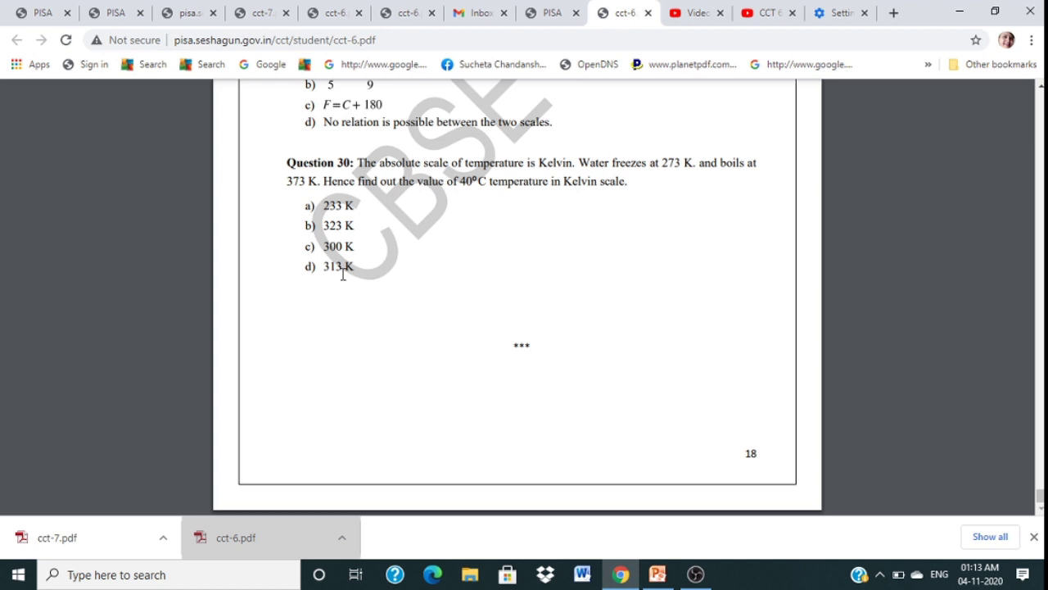
click(552, 14)
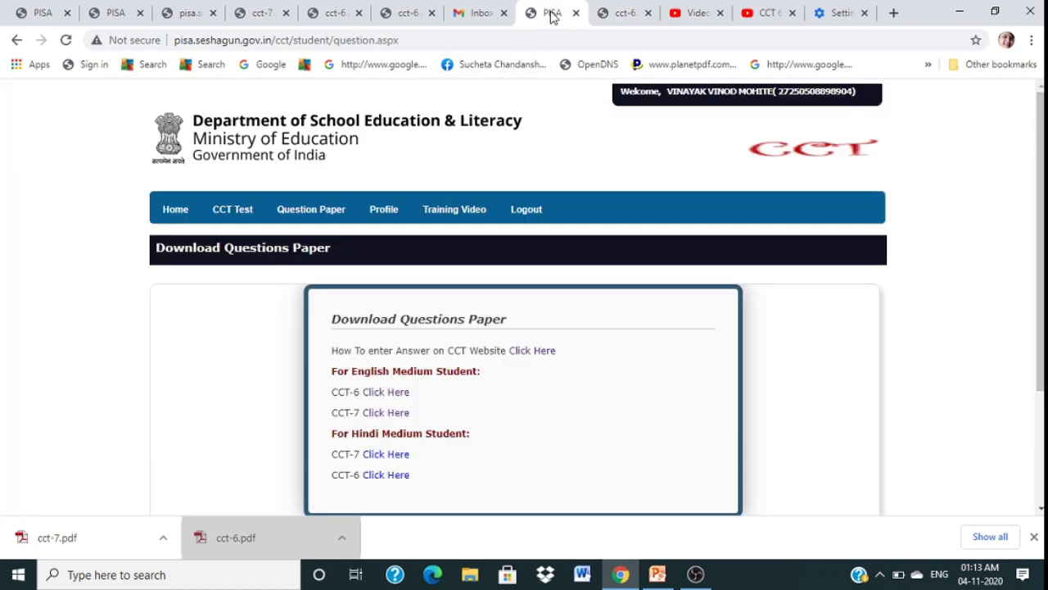
click(375, 417)
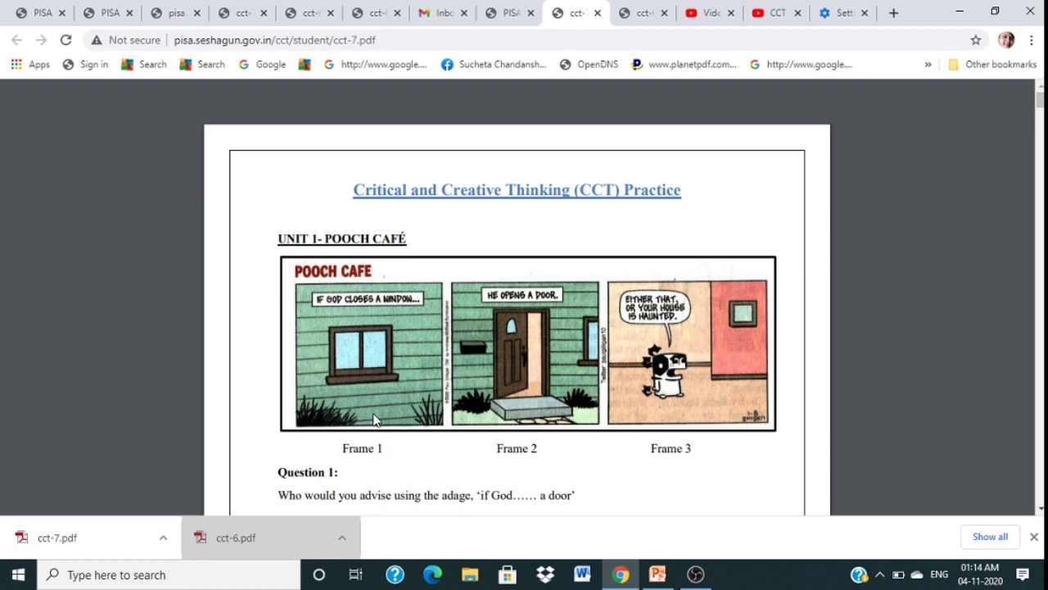
scroll(374, 419, down, 3)
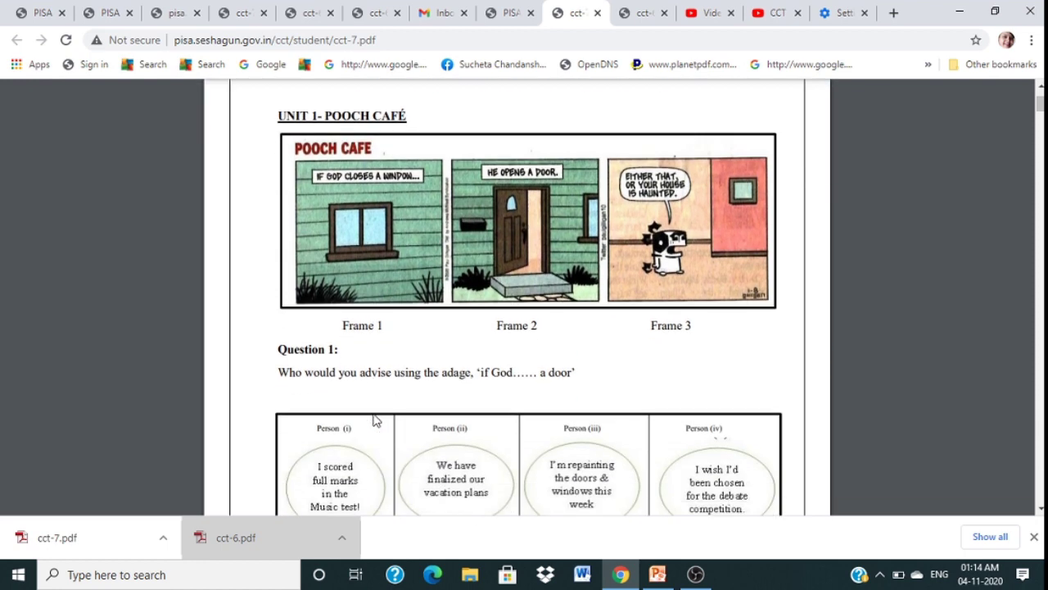
scroll(375, 420, down, 1)
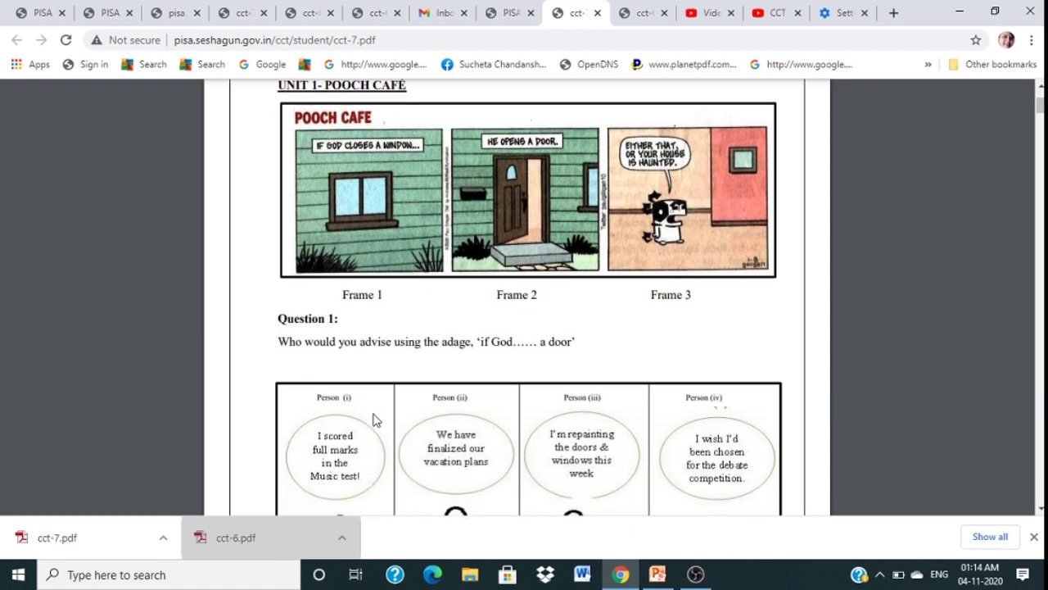
scroll(375, 419, down, 4)
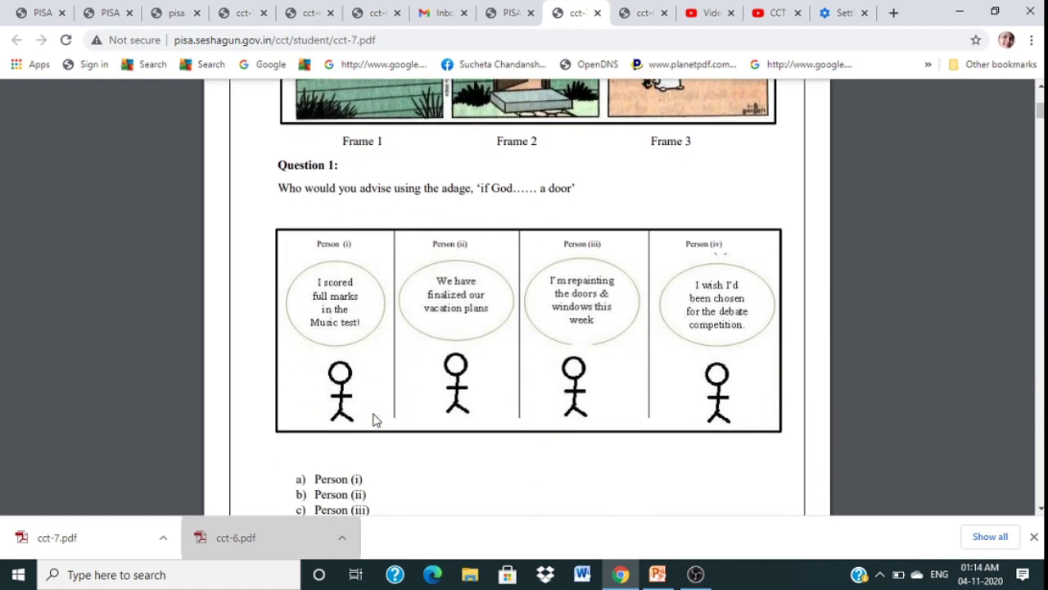
scroll(374, 419, down, 10)
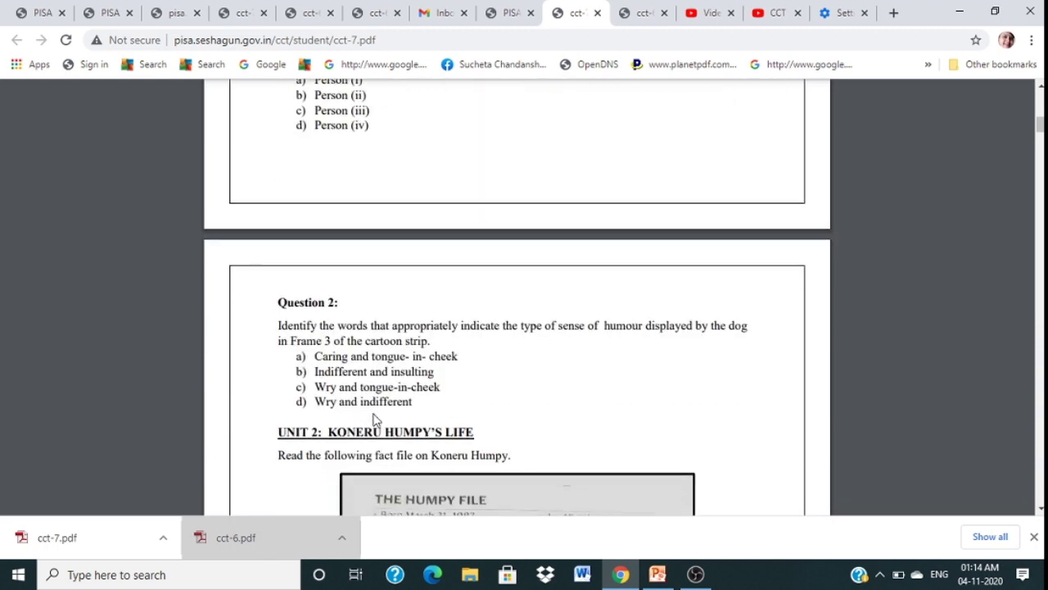
scroll(374, 419, down, 2)
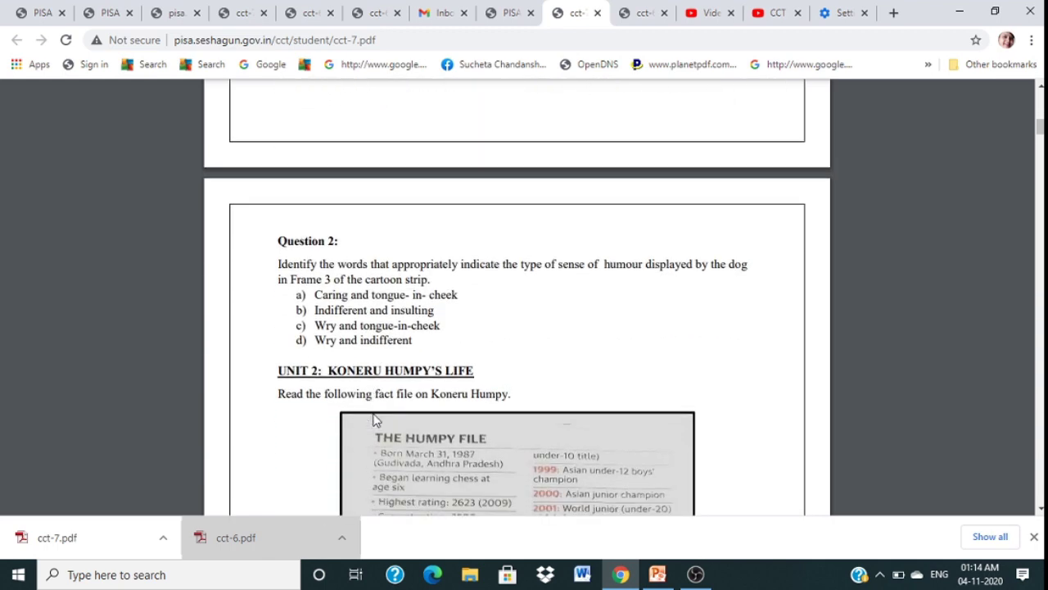
scroll(374, 420, down, 1)
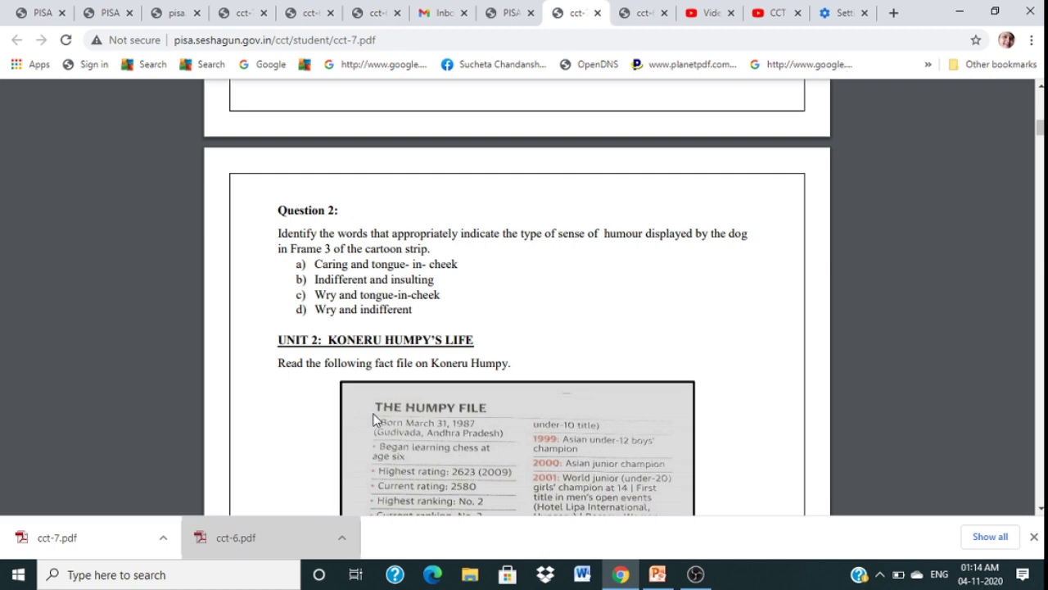
scroll(373, 420, down, 8)
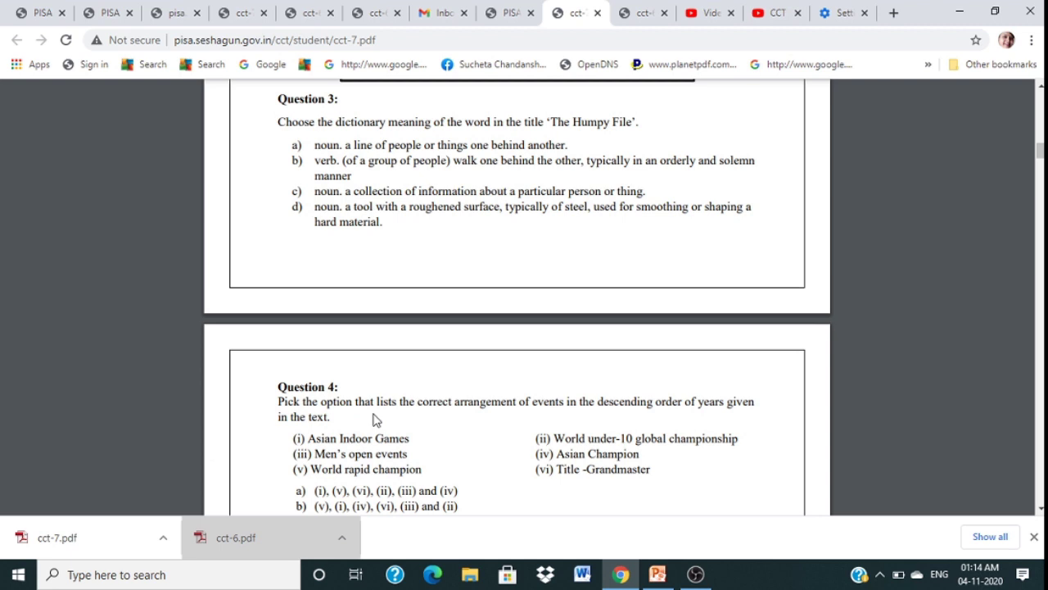
Step: Open the student's CCT Test entry form and choose academic year 2020-2021 and the CCT-6 paper
click(497, 10)
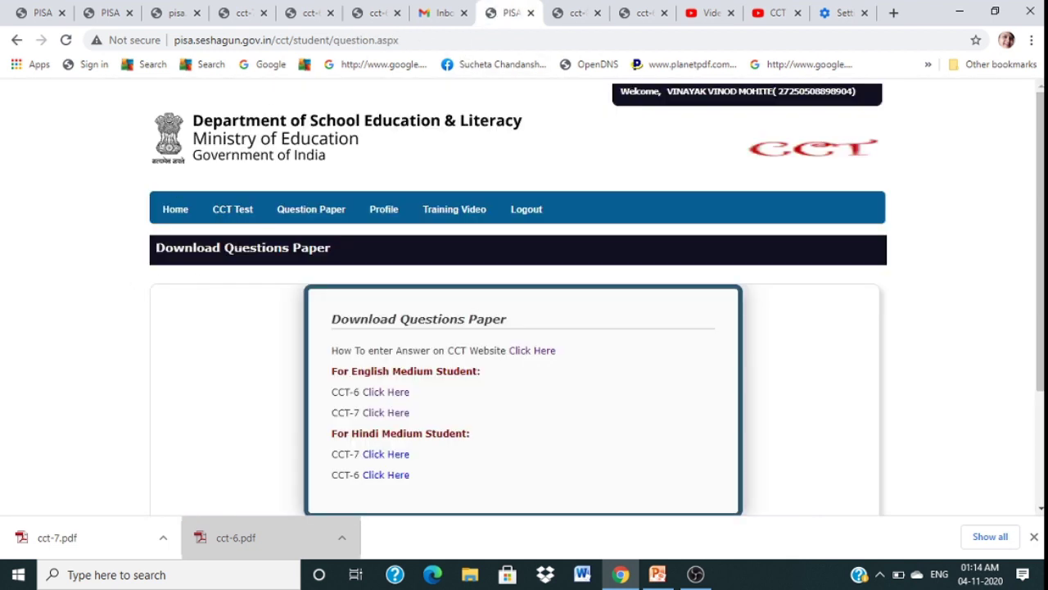
click(238, 209)
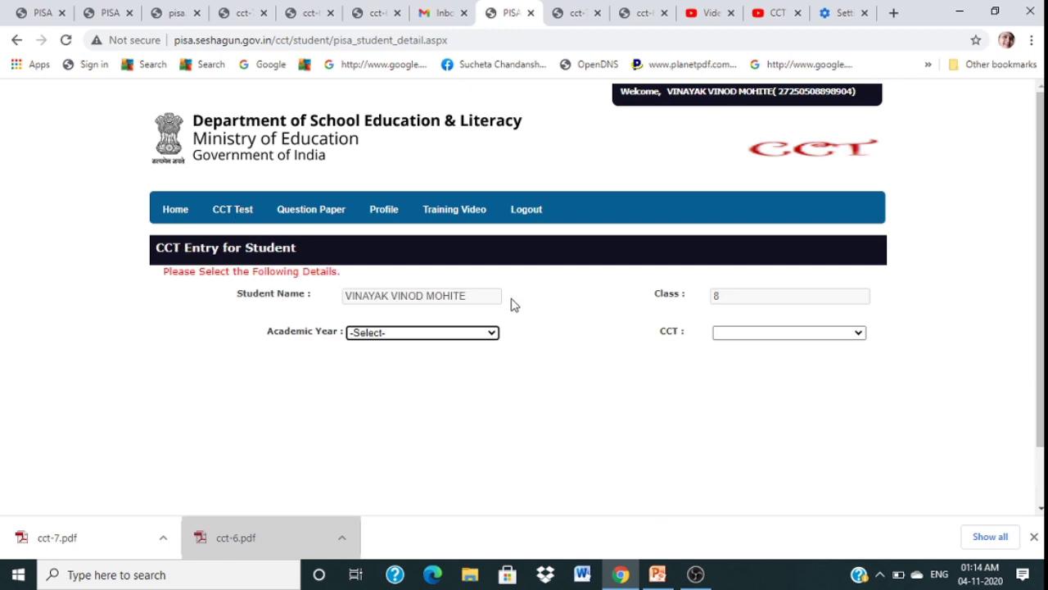
click(401, 334)
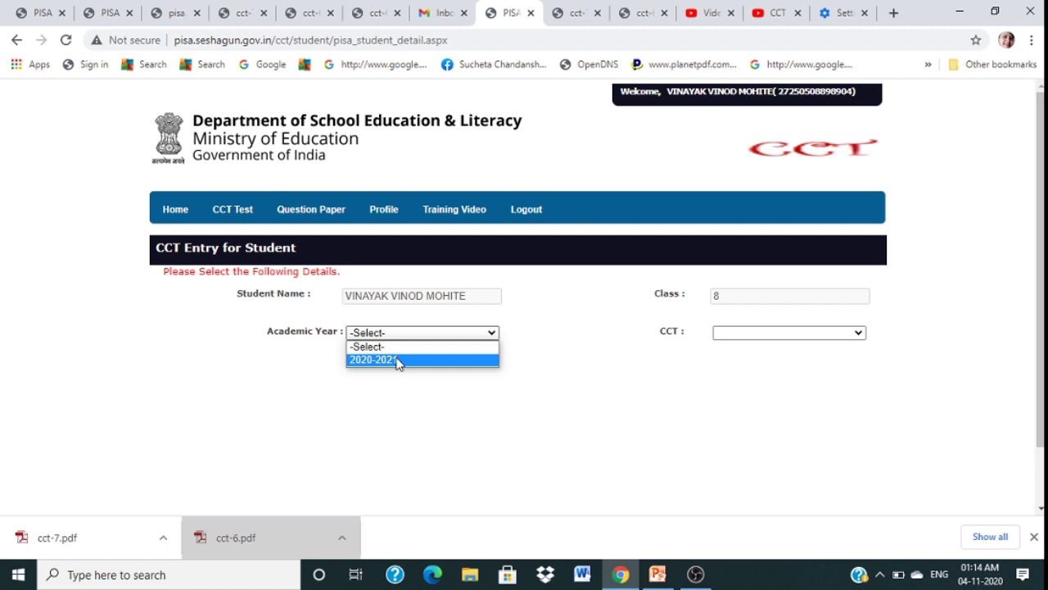
click(397, 361)
click(859, 333)
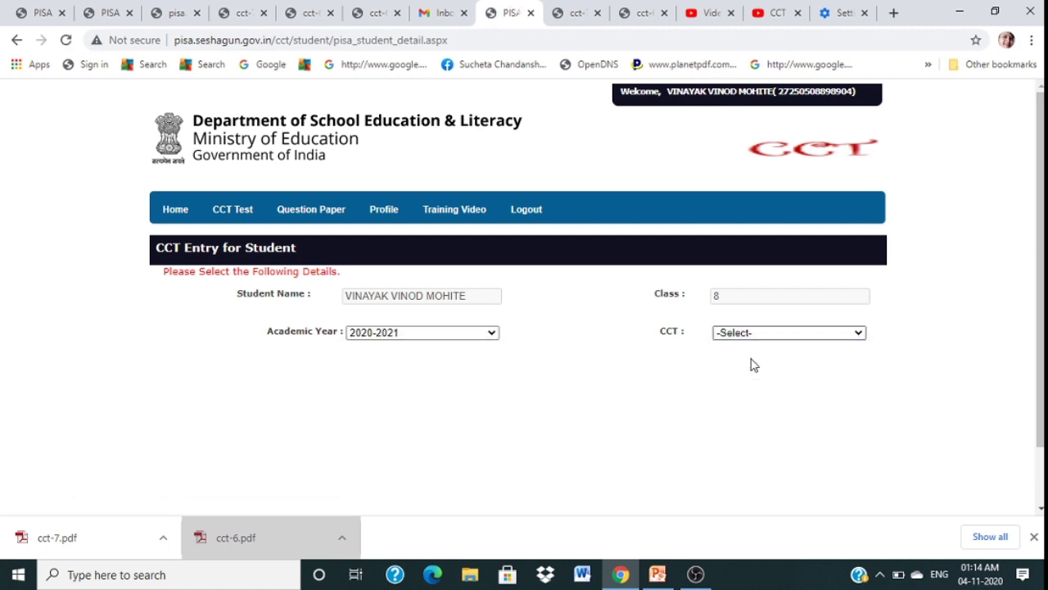
click(753, 360)
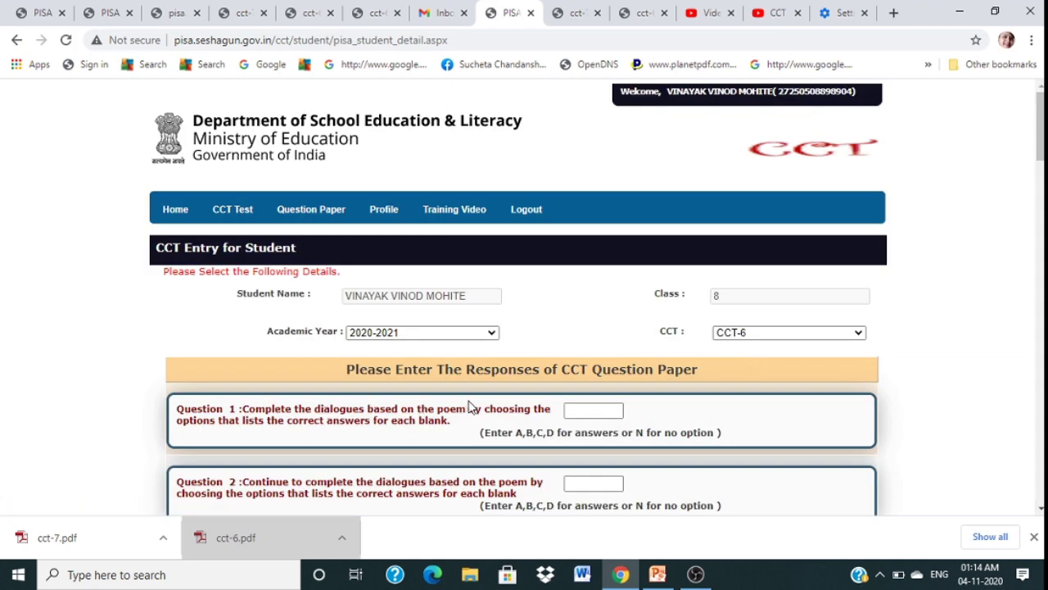
Step: Enter N as the answer to Question 1 and A as the answer to Question 2 of CCT-6
click(586, 413)
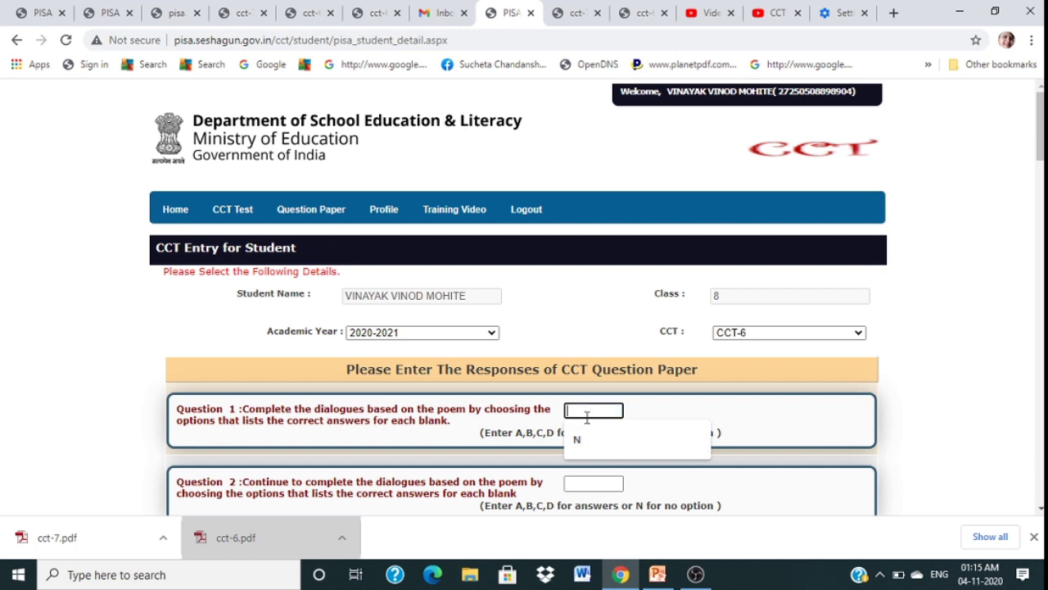
click(495, 432)
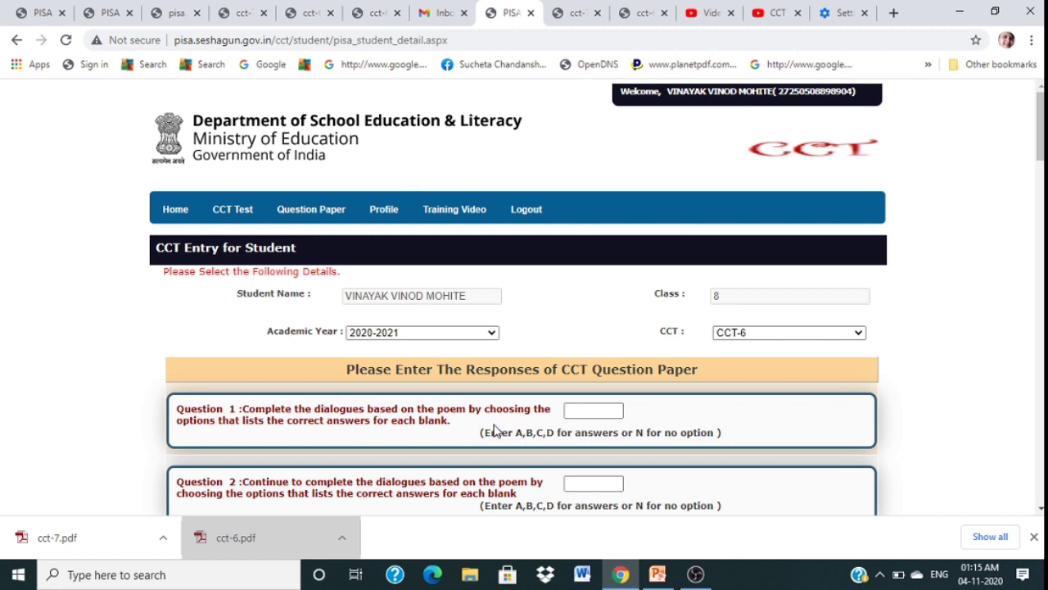
click(584, 408)
click(595, 412)
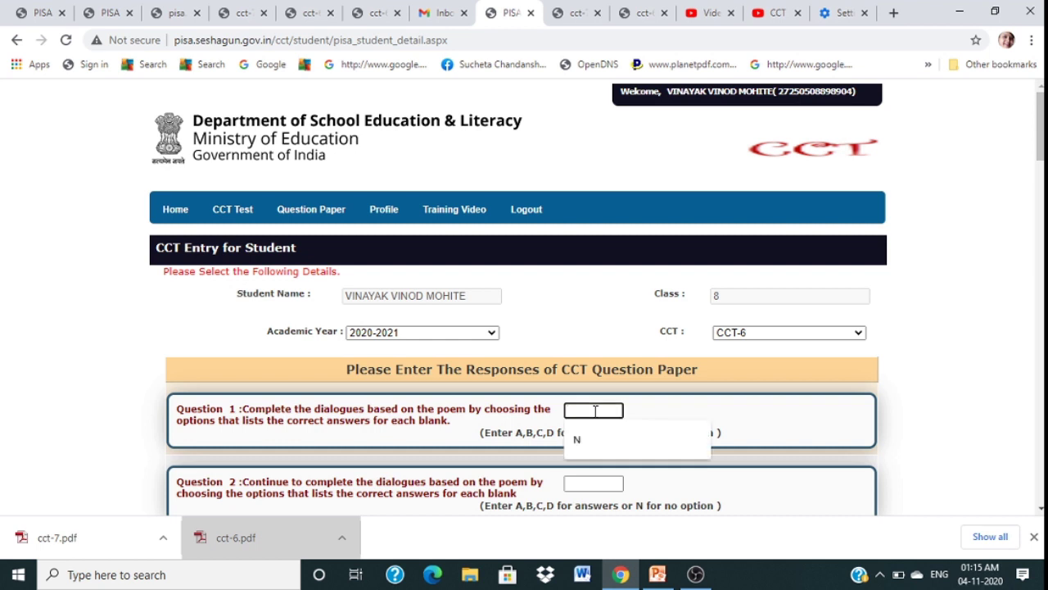
click(588, 442)
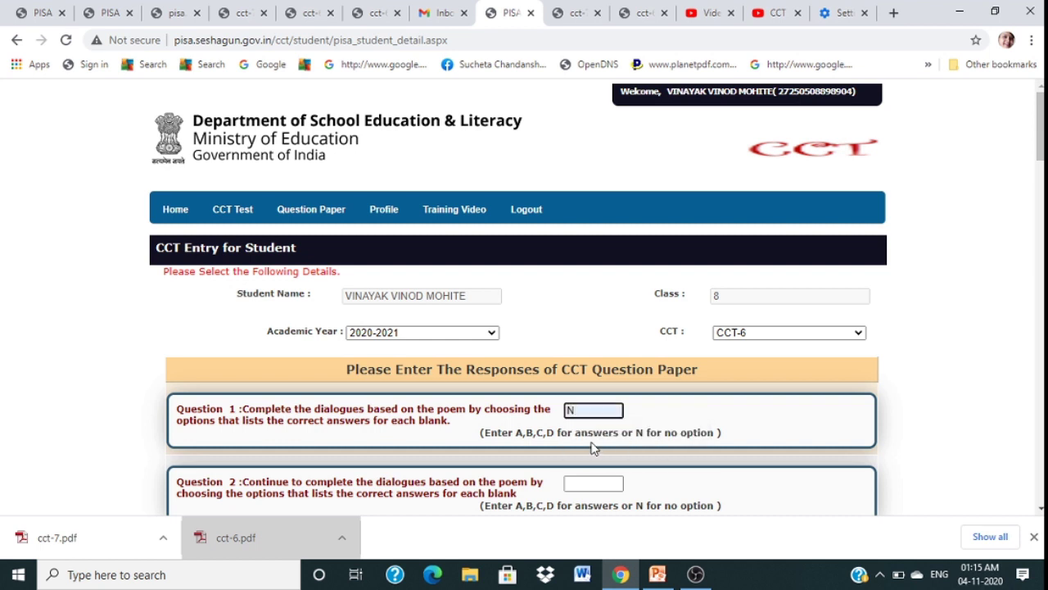
click(591, 484)
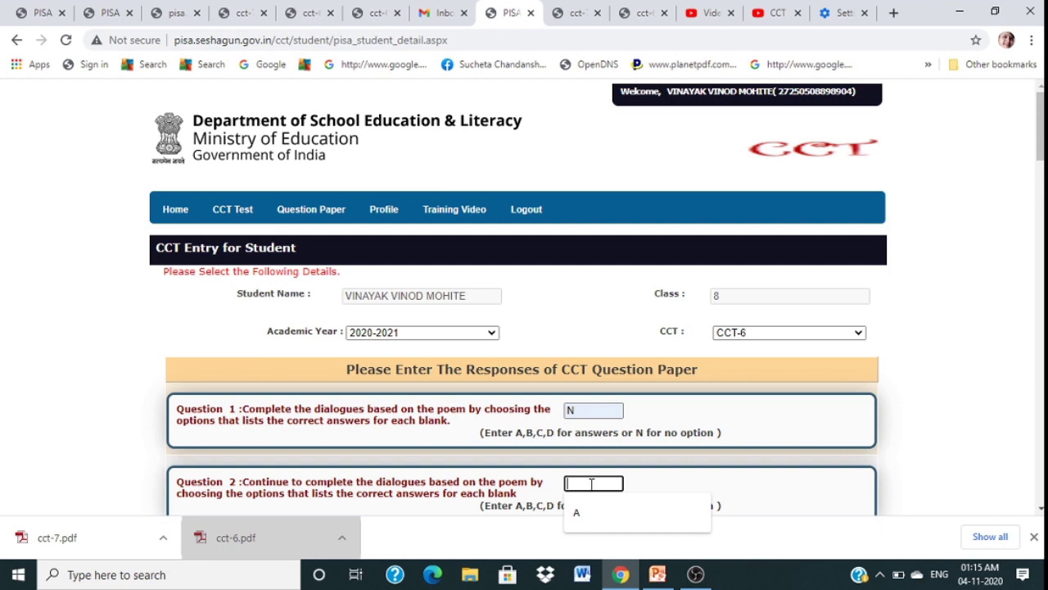
click(588, 514)
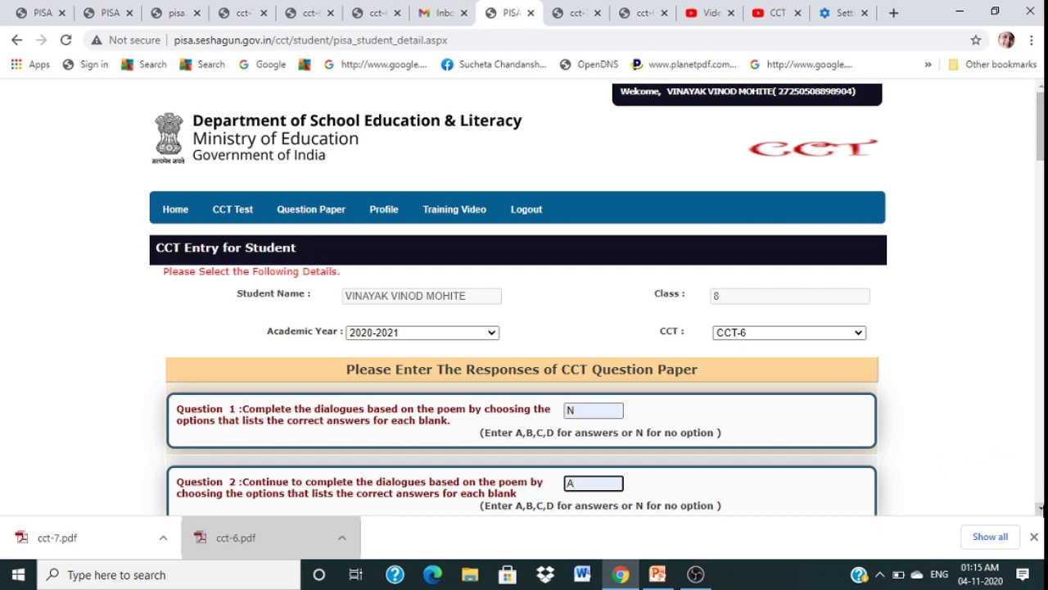
Step: Look through the CCT-6 response form down to Question 30 and its Submit and Lock options, and return to the start
drag(1041, 509, 1041, 508)
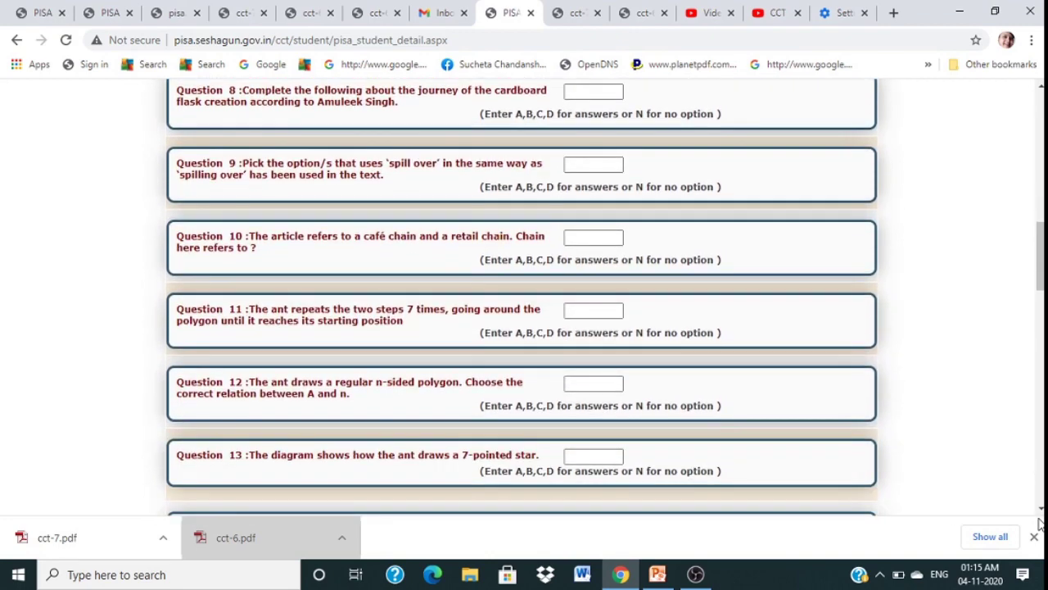
drag(1040, 510, 1041, 512)
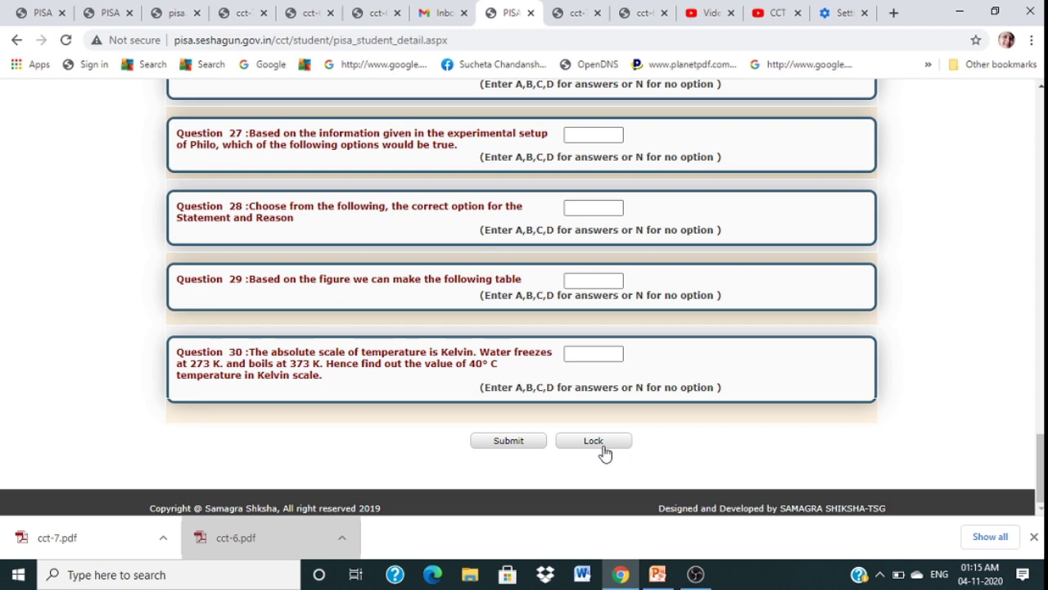
drag(1040, 454, 1007, 112)
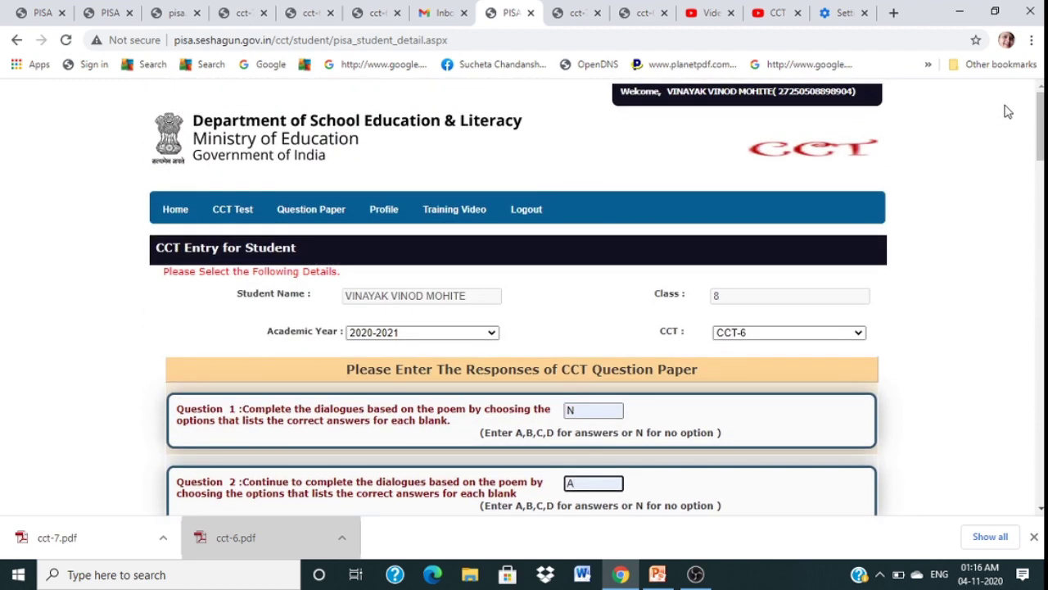
Step: Switch the response form to the CCT-7 paper and look over its first questions
click(835, 332)
click(792, 373)
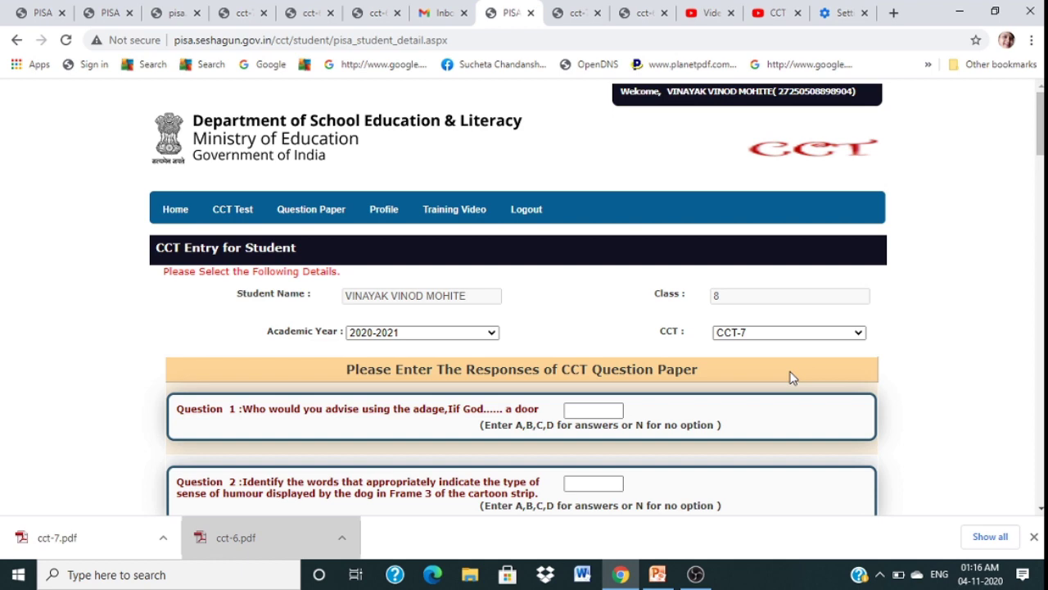
scroll(792, 377, down, 3)
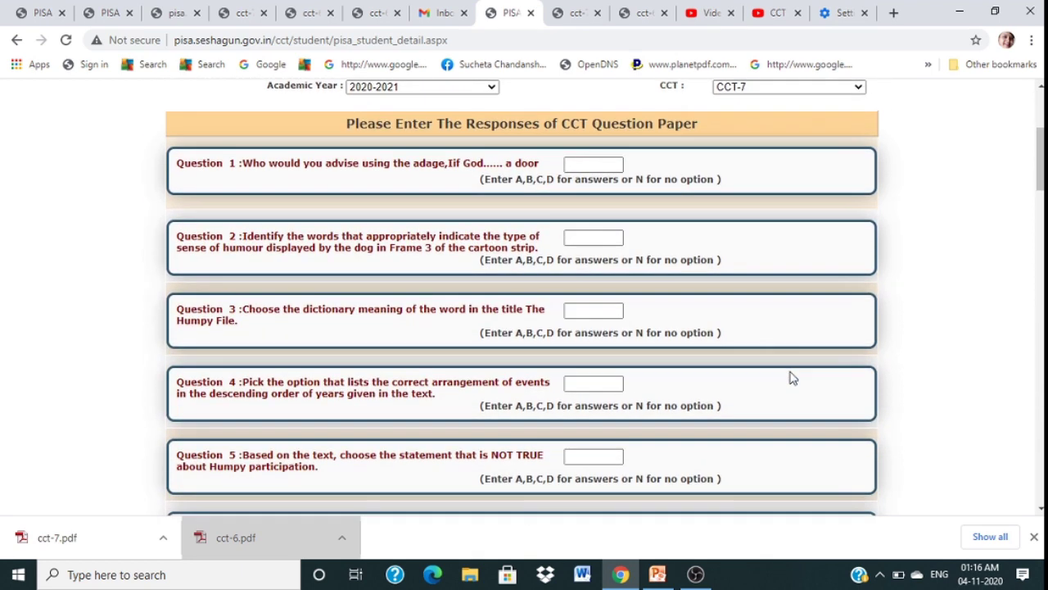
scroll(792, 377, down, 1)
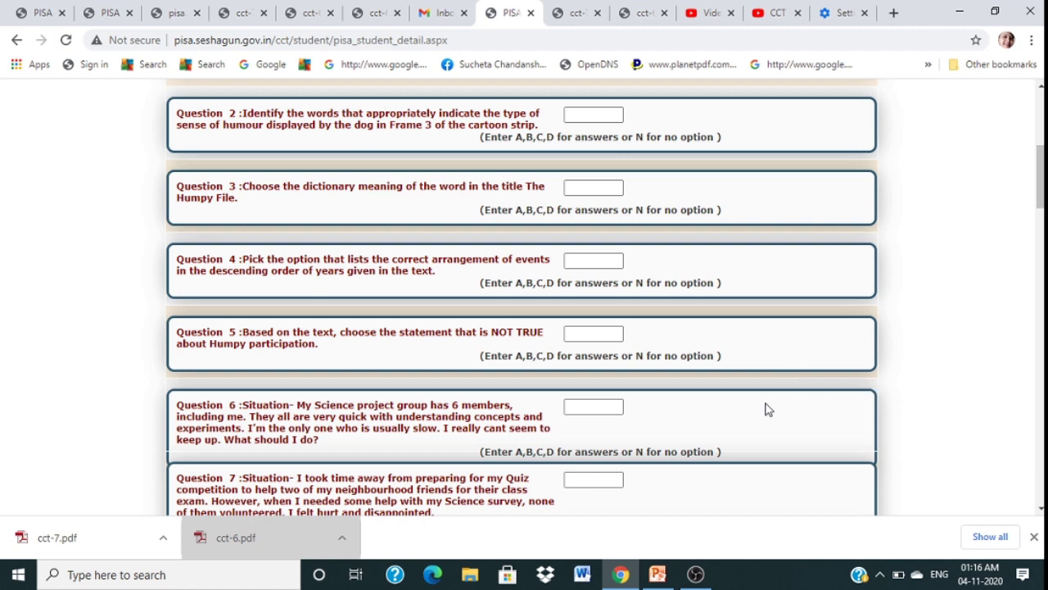
Step: Enter N as the answer to Question 4 of CCT-7 and submit the responses
click(595, 257)
text(N)
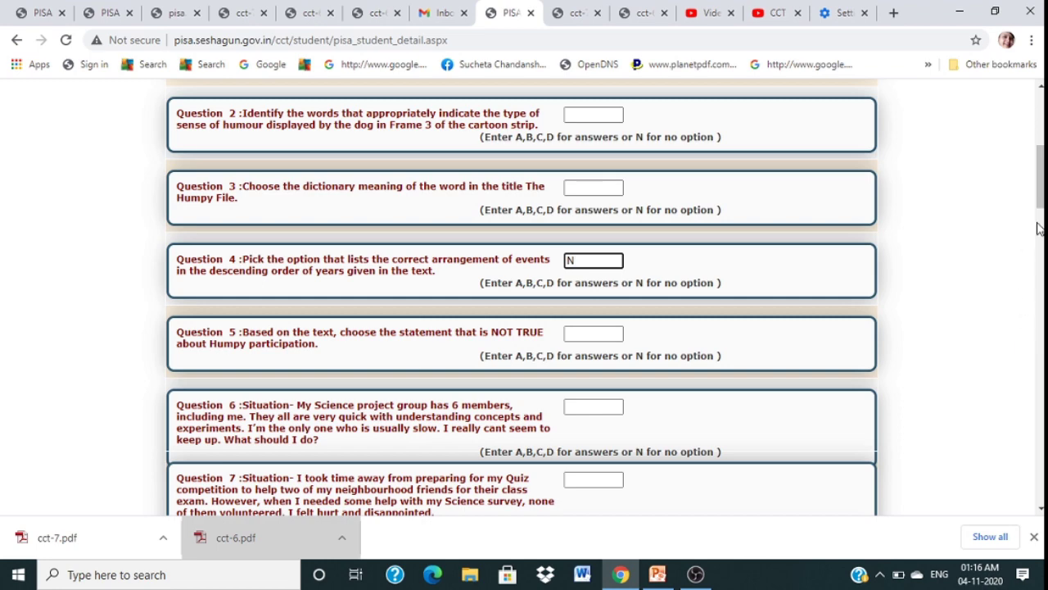
drag(1040, 176, 1040, 470)
click(528, 444)
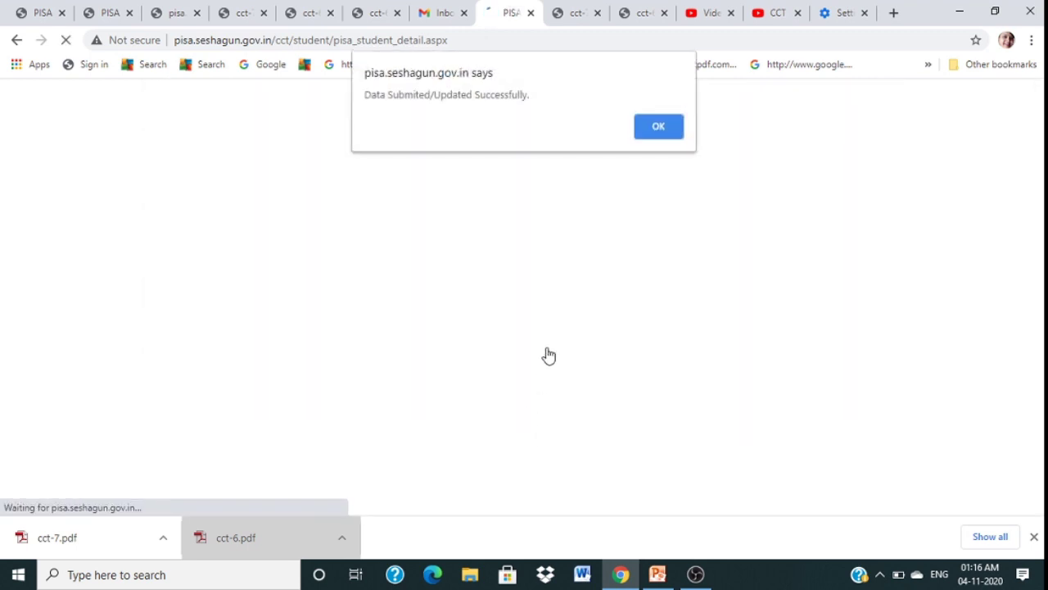
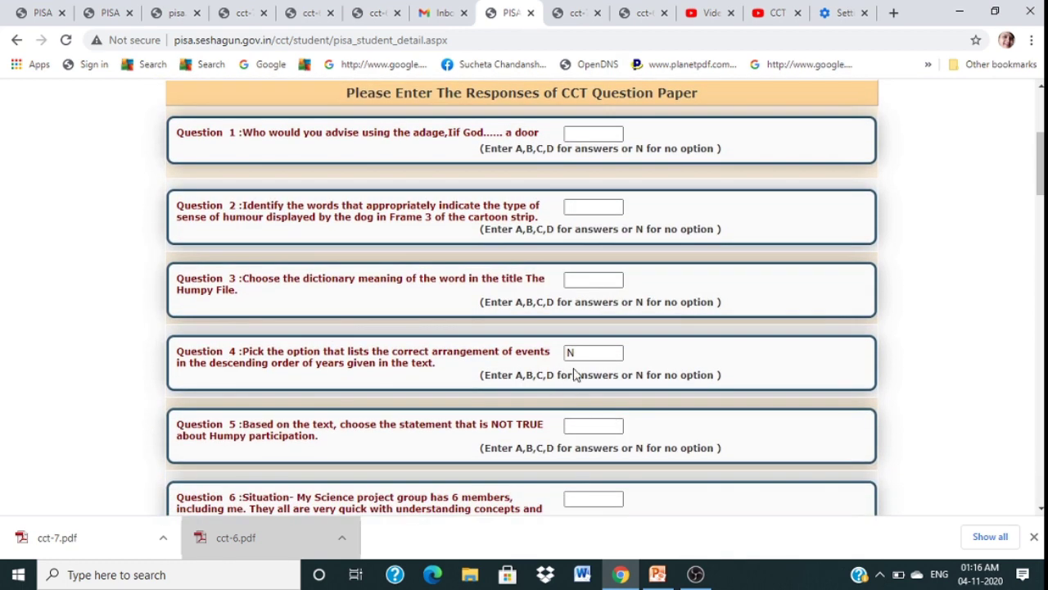
Step: Replace the CCT-7 Question 4 answer with C and clear the answer
click(600, 353)
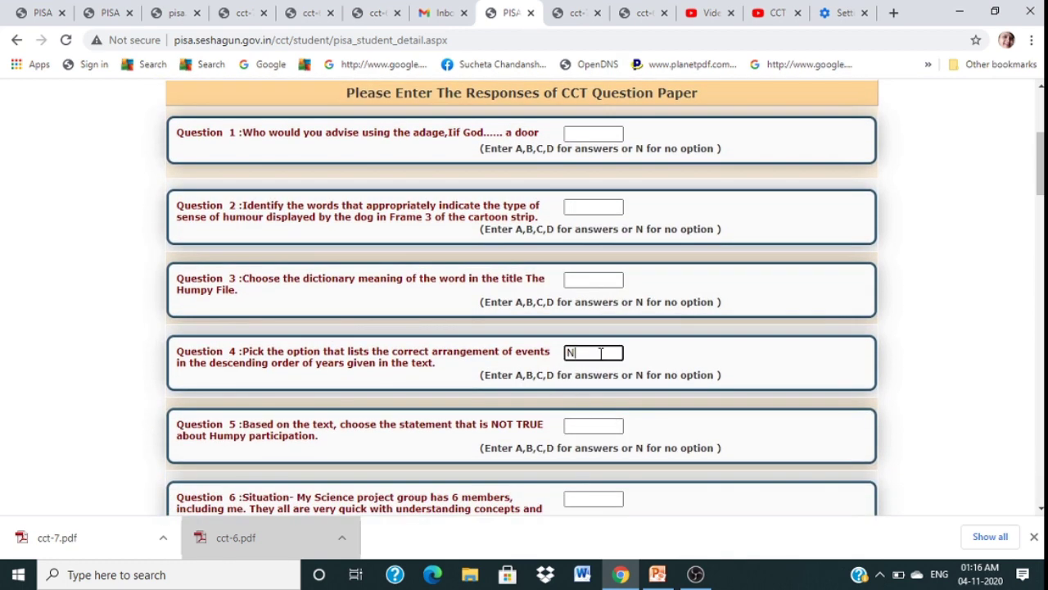
key(BackSpace)
text(C)
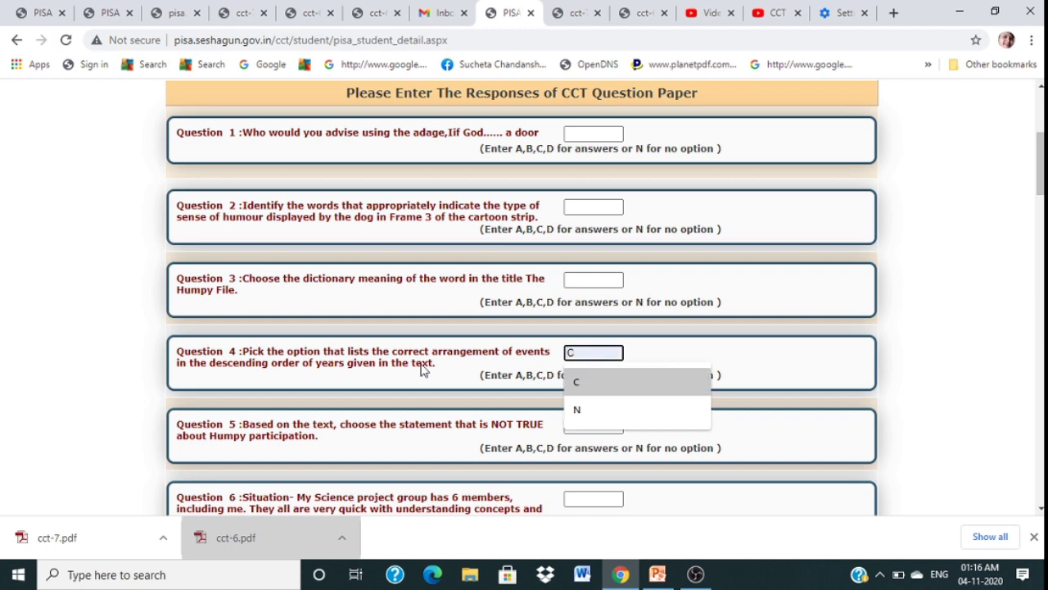
click(139, 354)
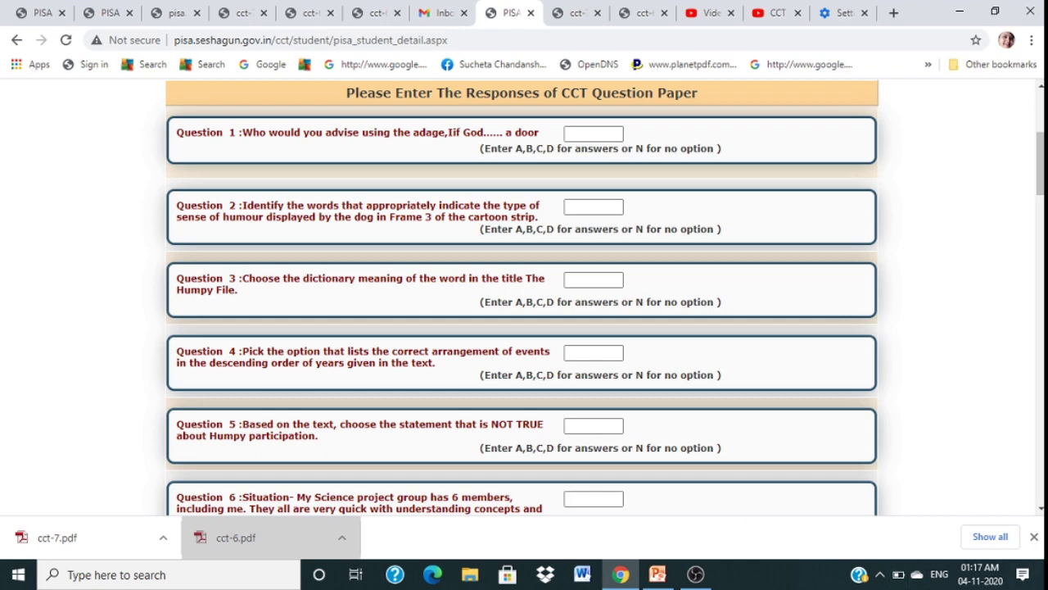
Step: Look through the CCT-7 response form down to Question 30 and the Submit and Lock options, and return to the start
click(1040, 509)
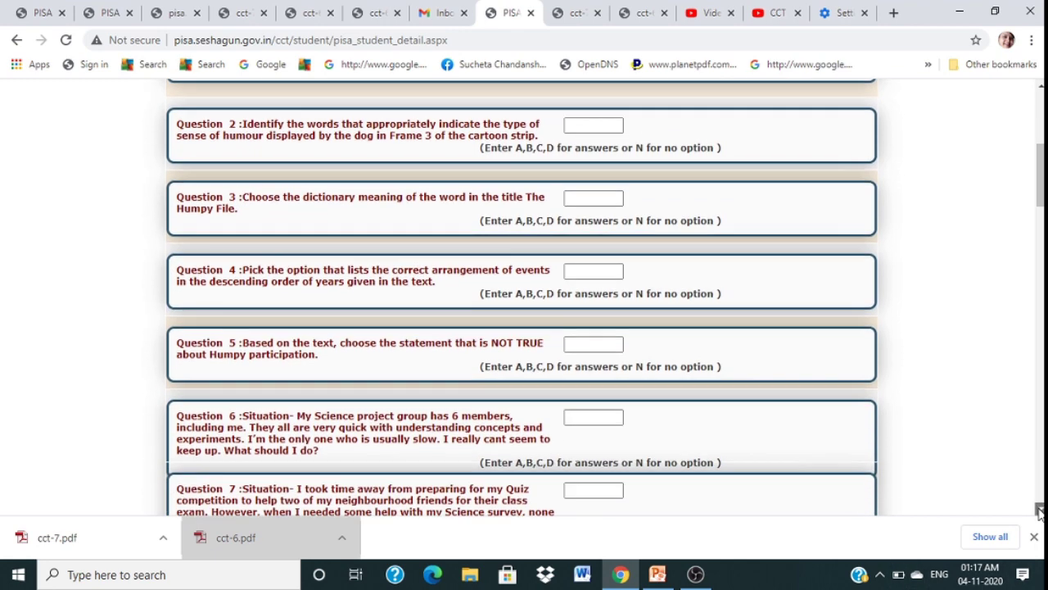
drag(1040, 508, 1043, 516)
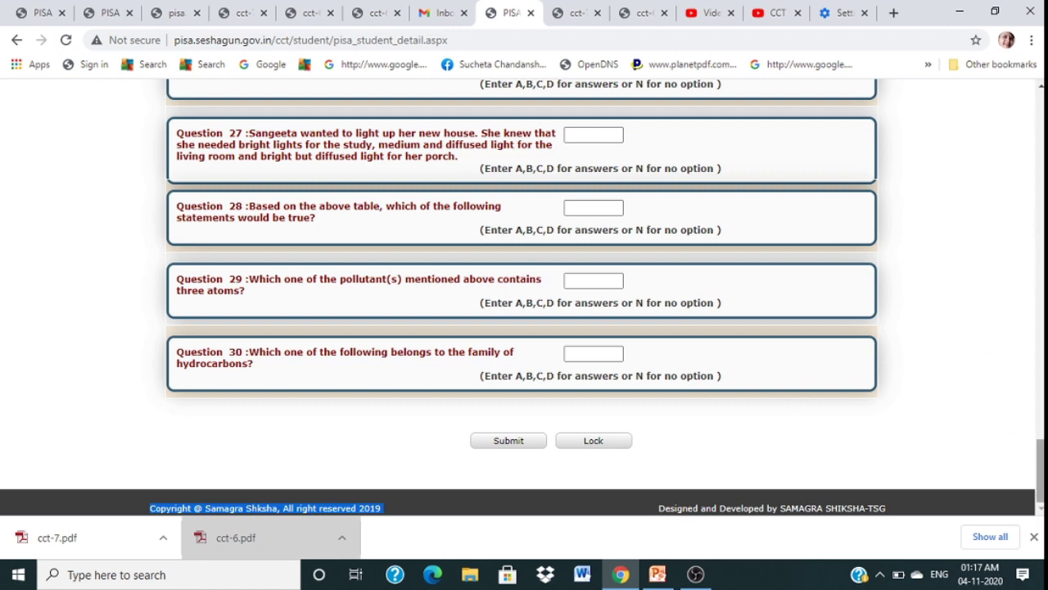
drag(1040, 471, 1006, 108)
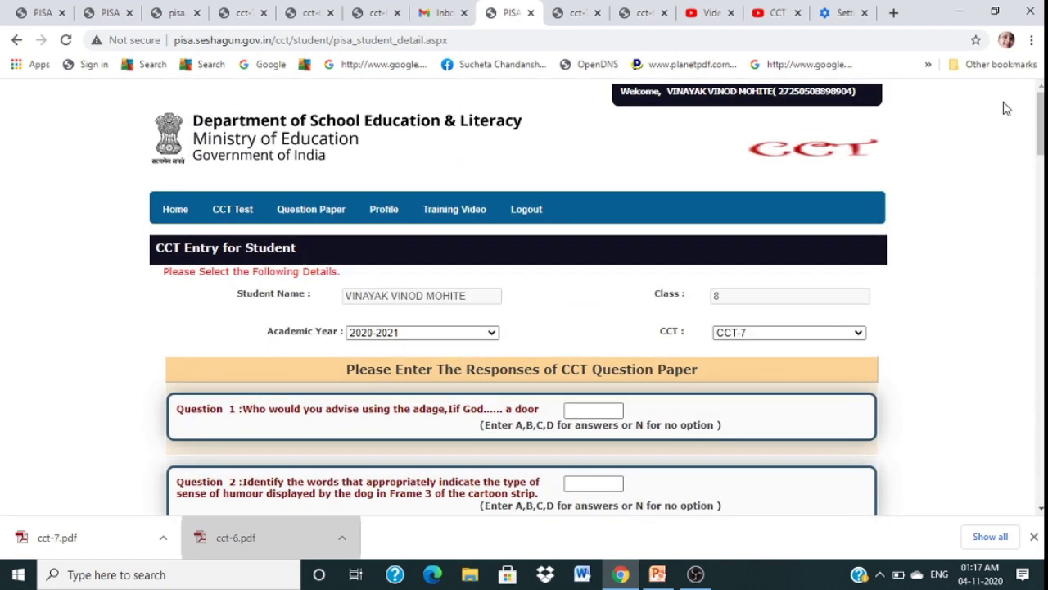
Step: View the page for changing the student's profile or password and log out of the student portal
click(381, 209)
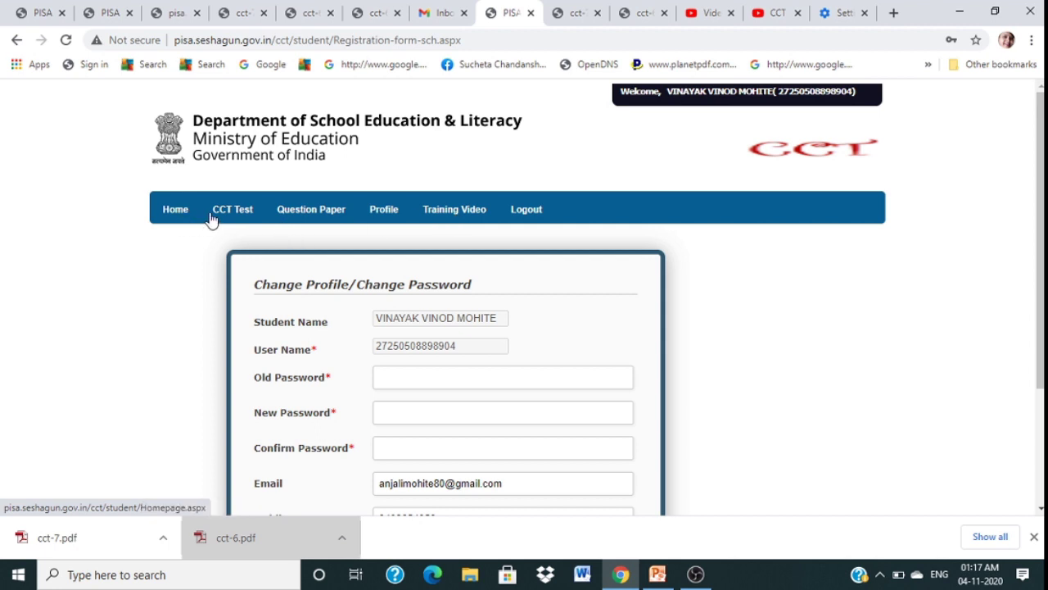
click(527, 210)
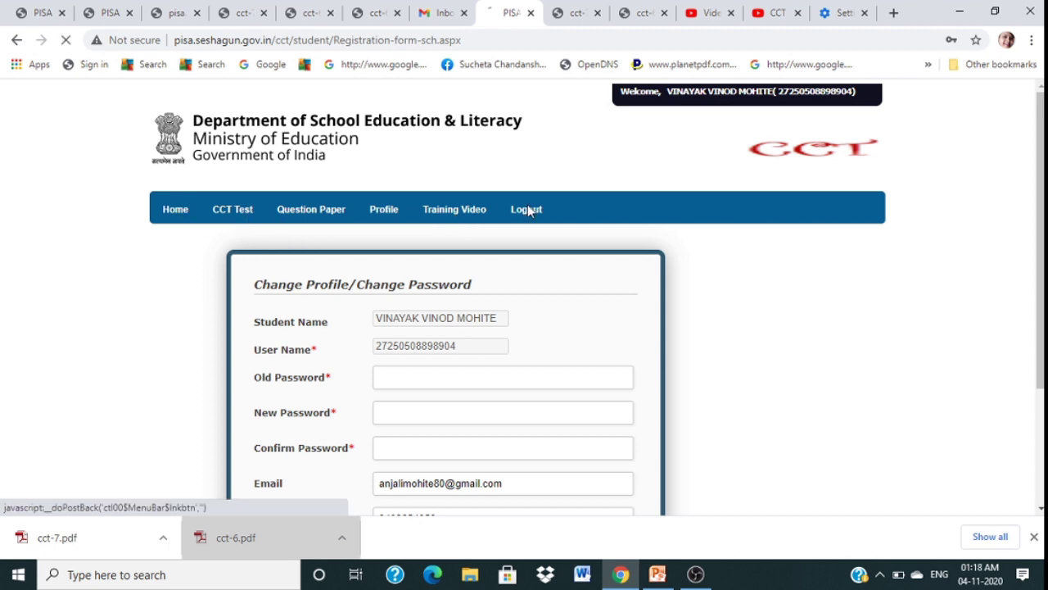